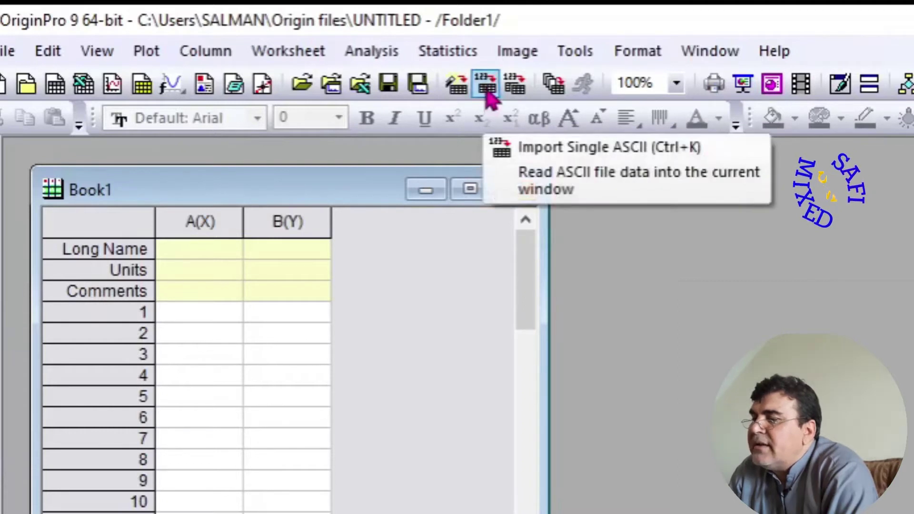
Step: Import coh0.dat from the Dat files folder as a single ASCII file into the worksheet
left_click(487, 86)
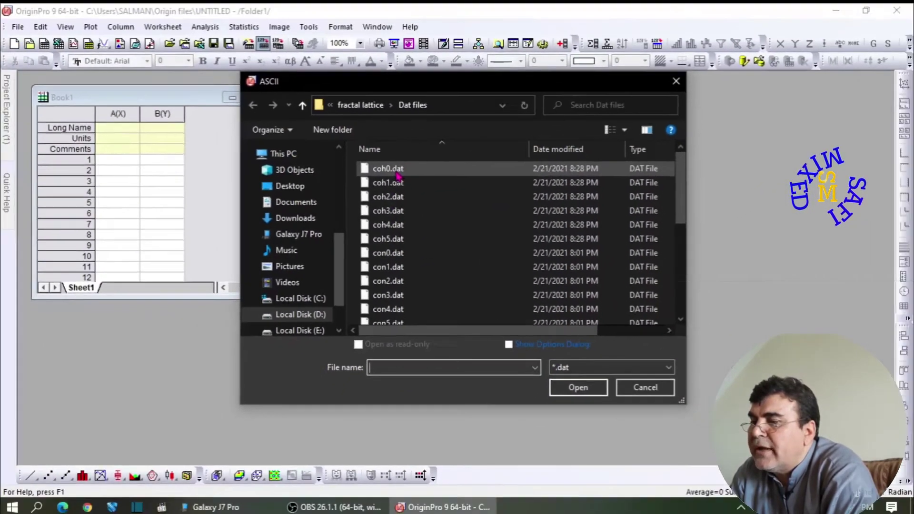
double_click(358, 130)
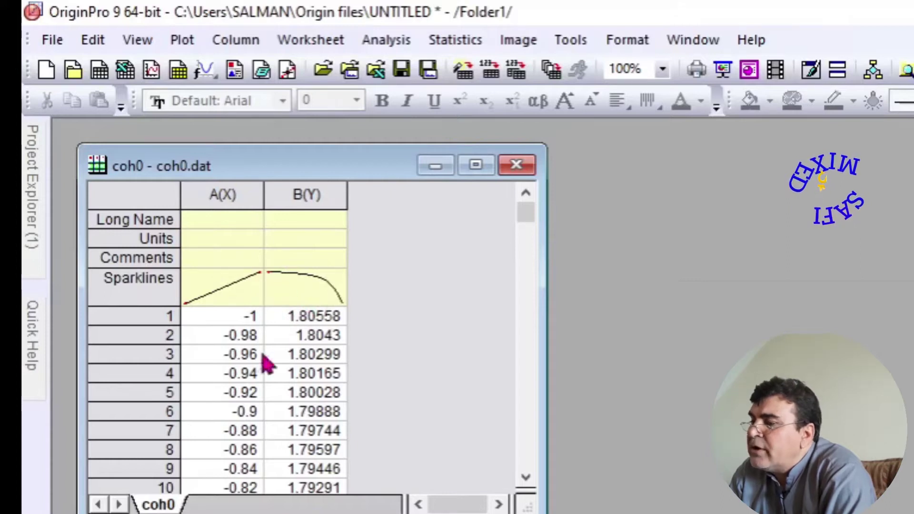
Step: Select all coh0 worksheet columns and plot B against A as a Line graph
left_click(137, 188)
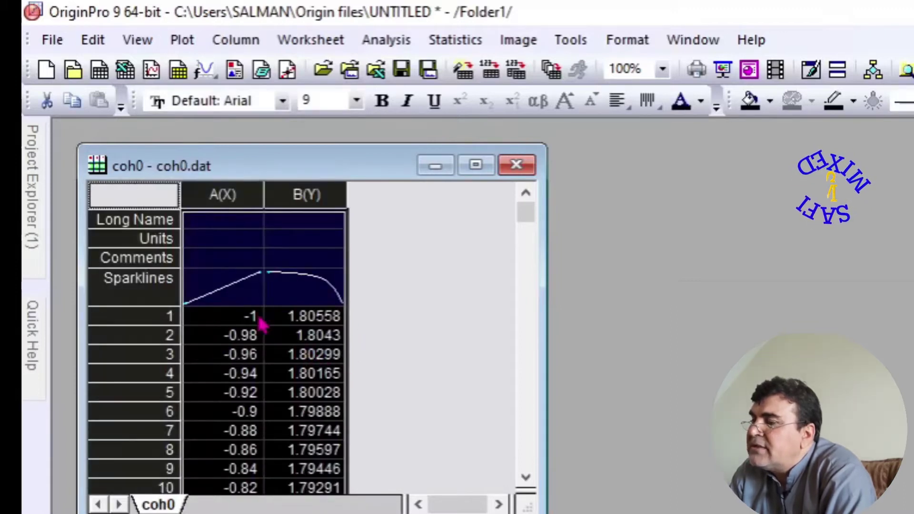
left_click(181, 41)
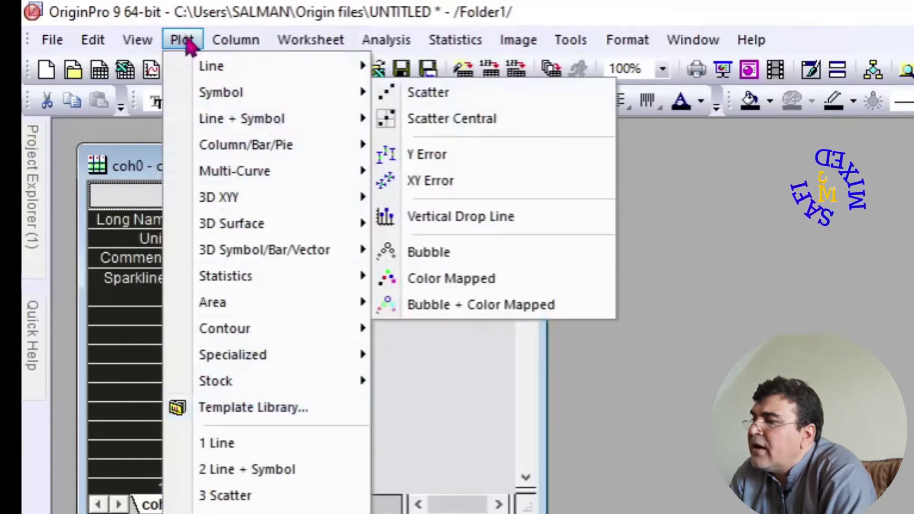
mouse_move(235, 40)
left_click(696, 313)
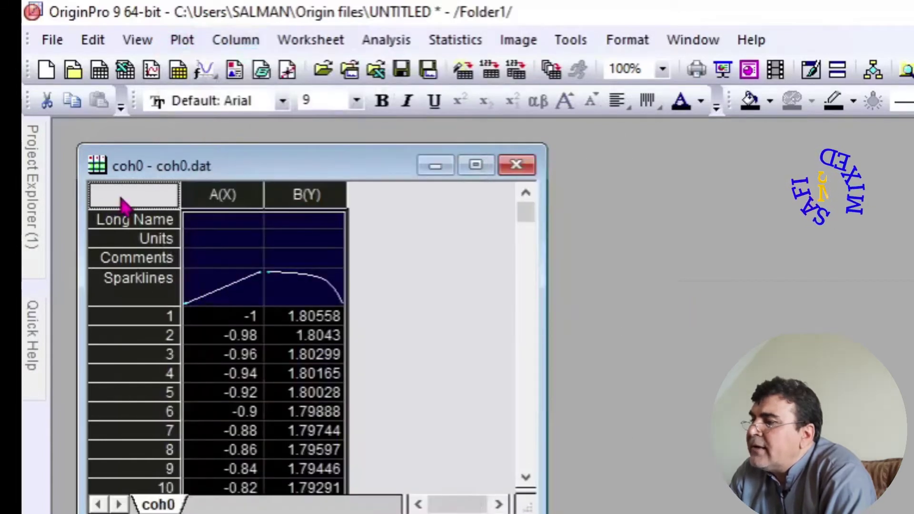
right_click(137, 204)
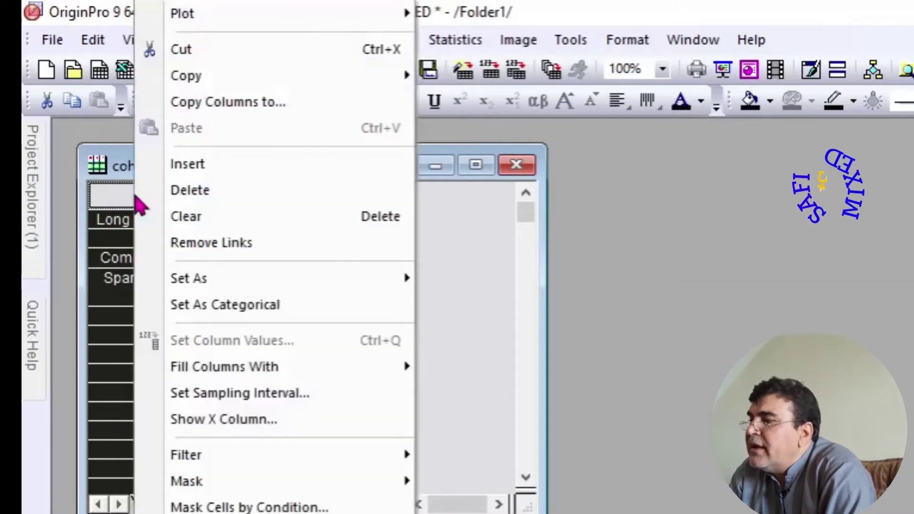
mouse_move(220, 16)
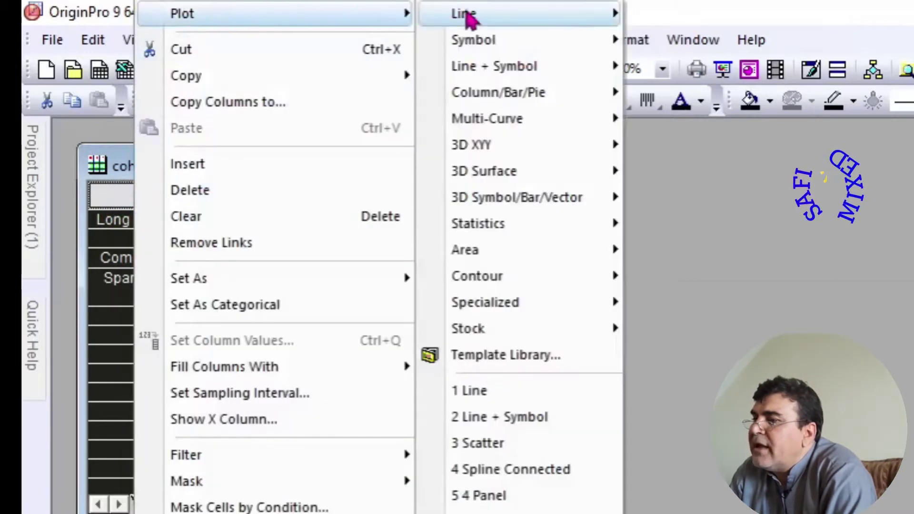
mouse_move(487, 104)
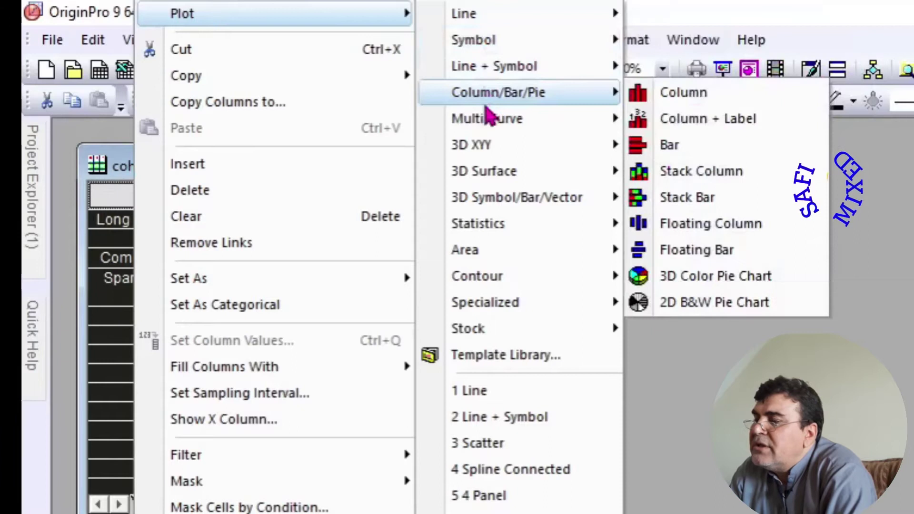
mouse_move(516, 16)
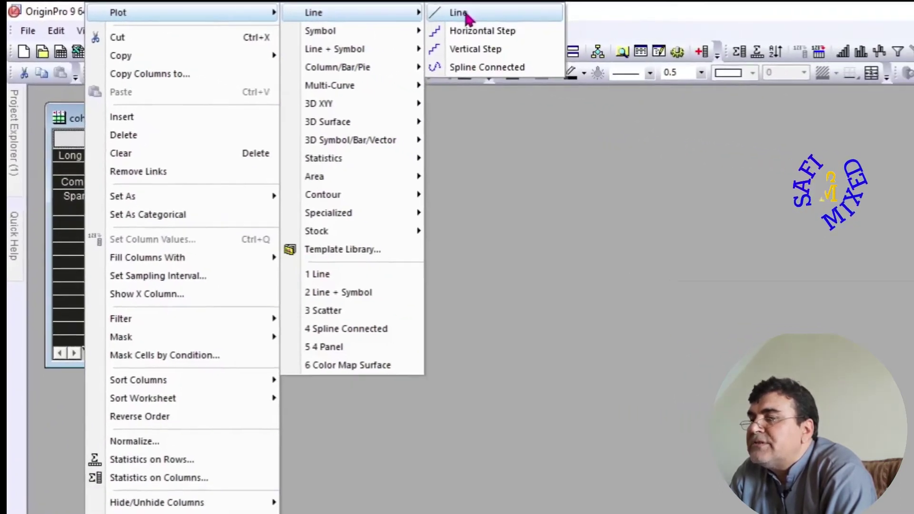
left_click(682, 15)
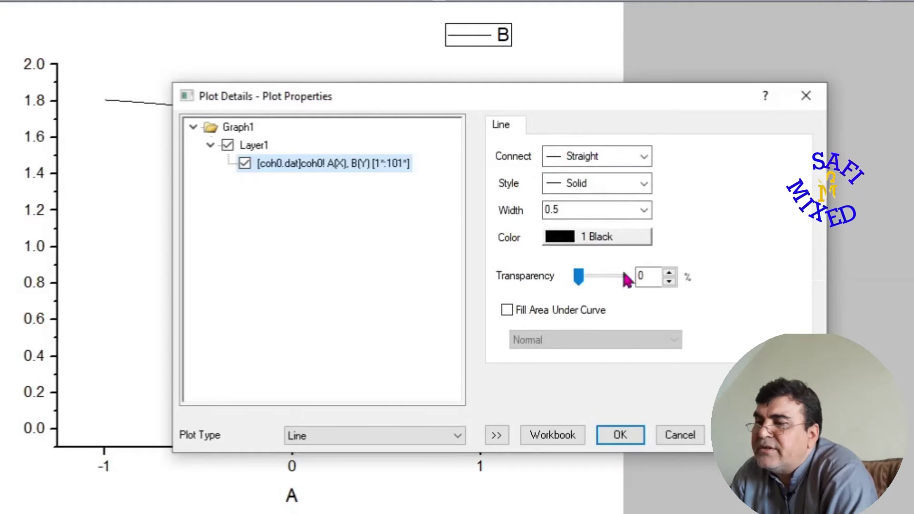
Step: Style the curve as a straight-connected, solid, red line of width 4 and apply it
left_click(646, 158)
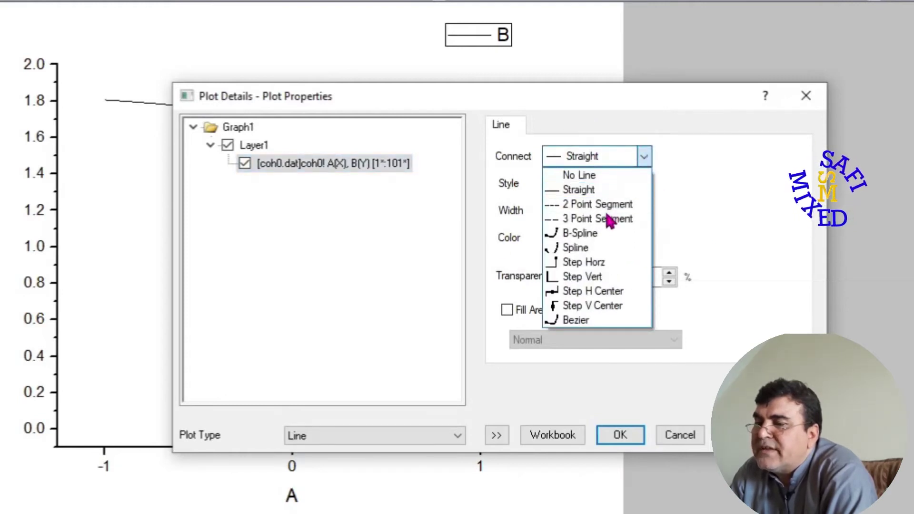
left_click(646, 160)
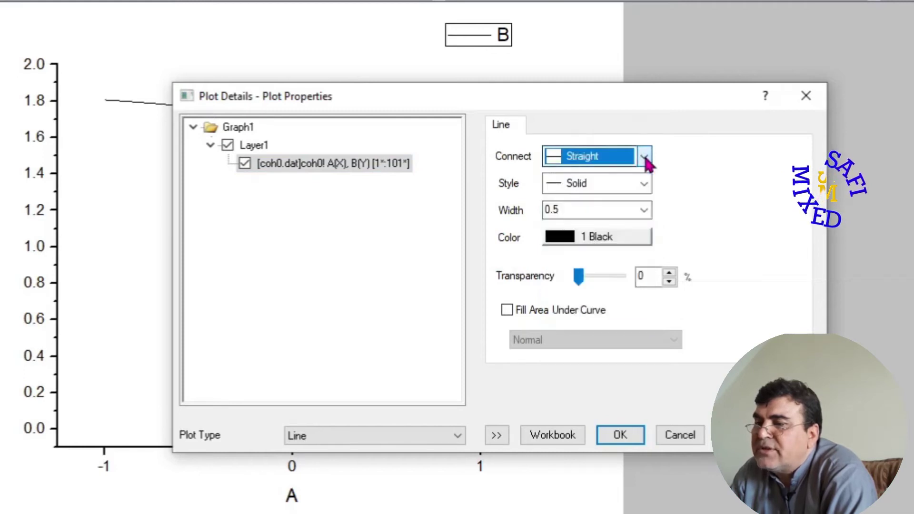
left_click(646, 184)
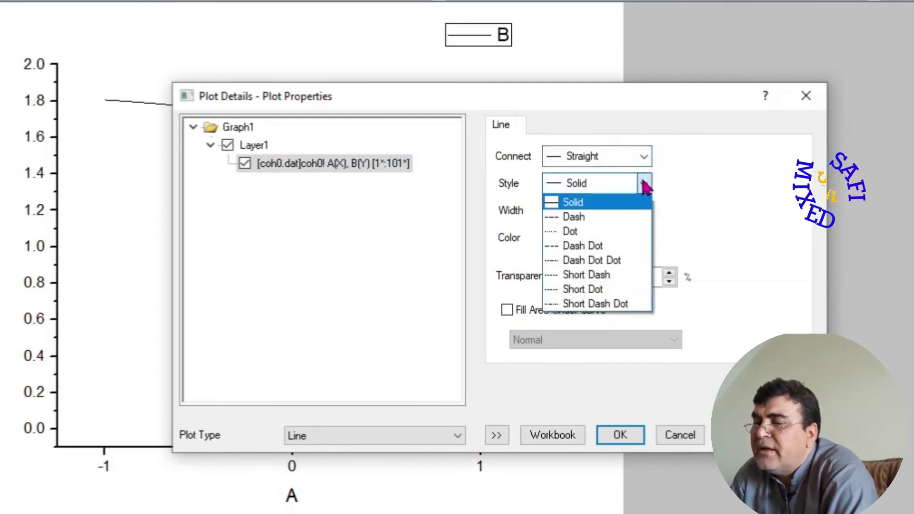
left_click(590, 206)
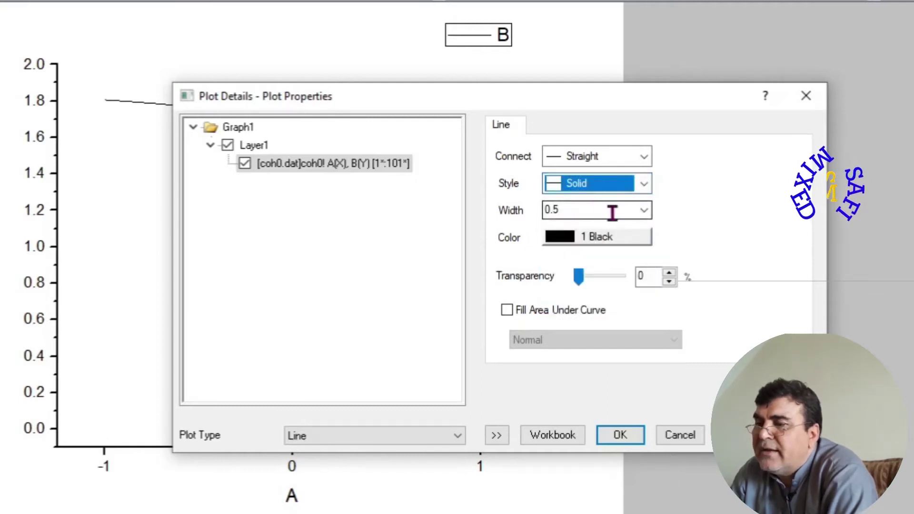
left_click(644, 211)
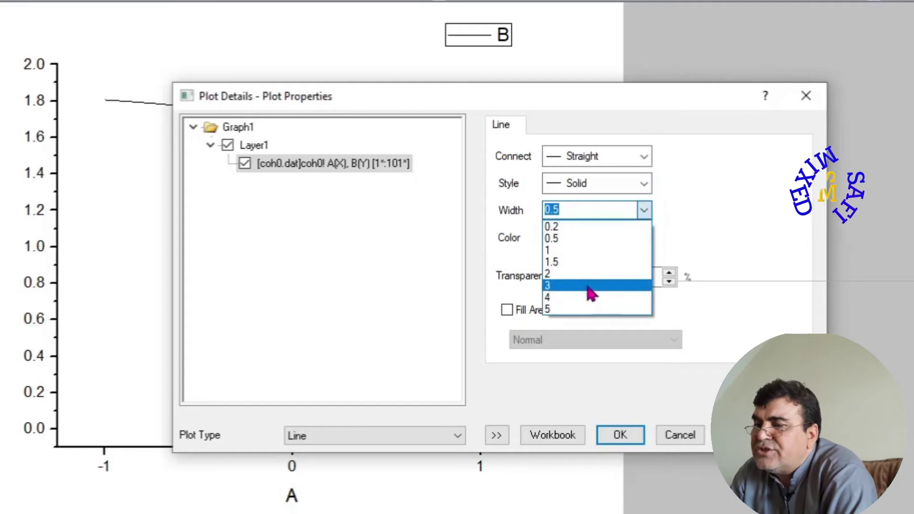
left_click(587, 298)
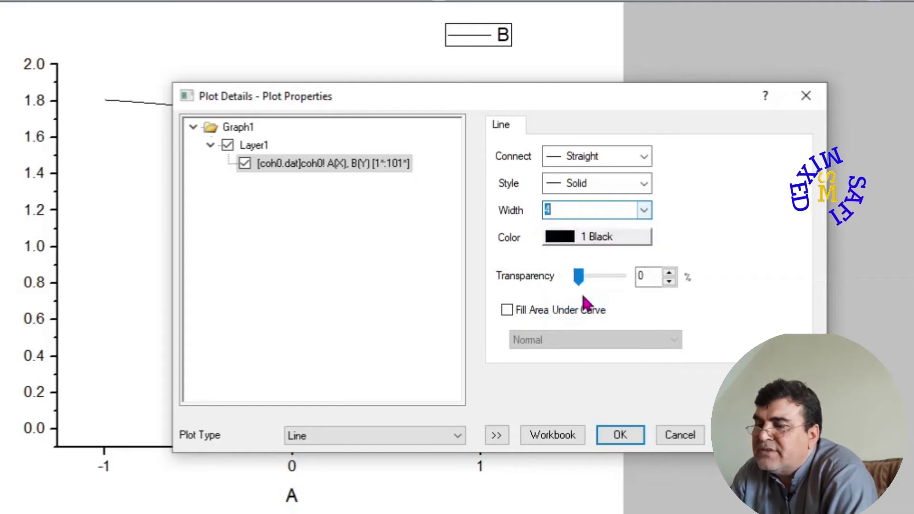
left_click(604, 241)
mouse_move(619, 255)
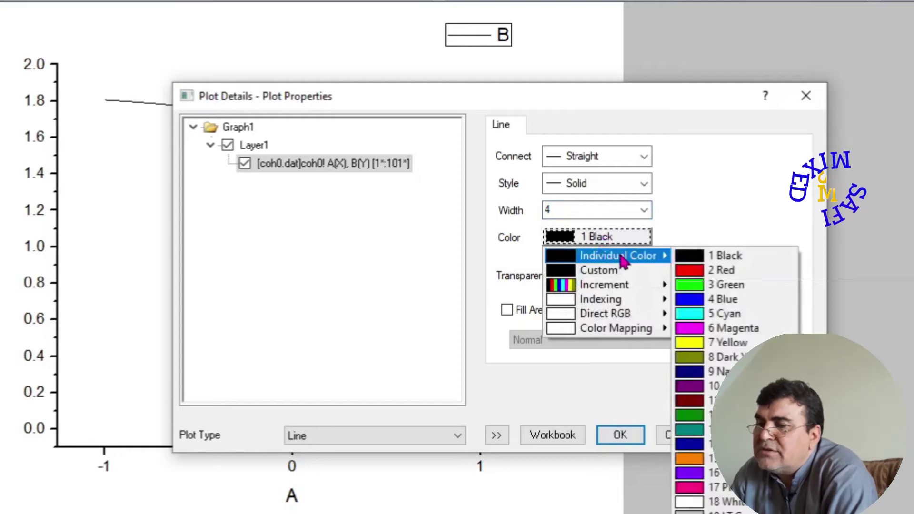
left_click(734, 274)
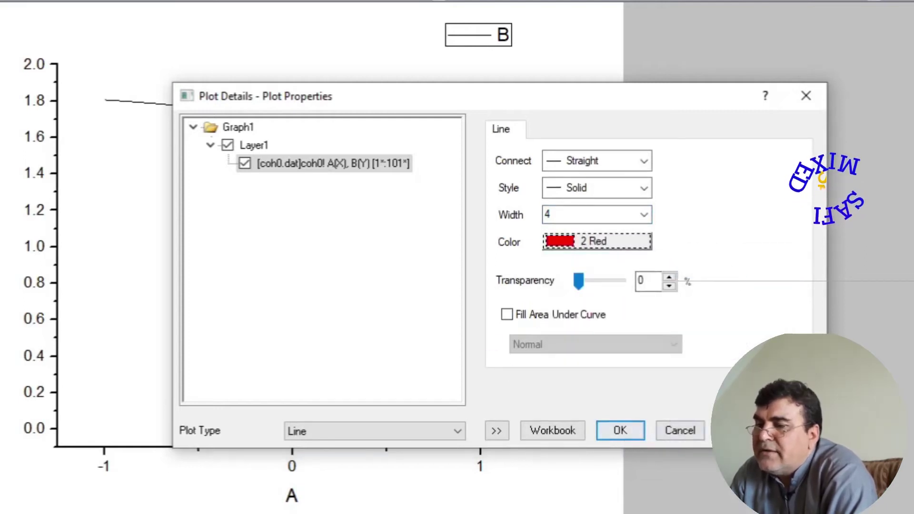
left_click(620, 431)
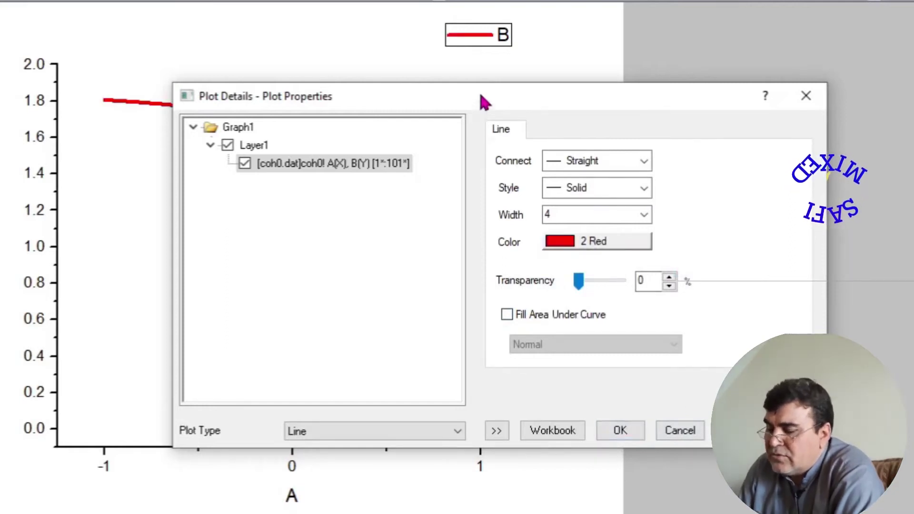
left_click_drag(481, 101, 834, 75)
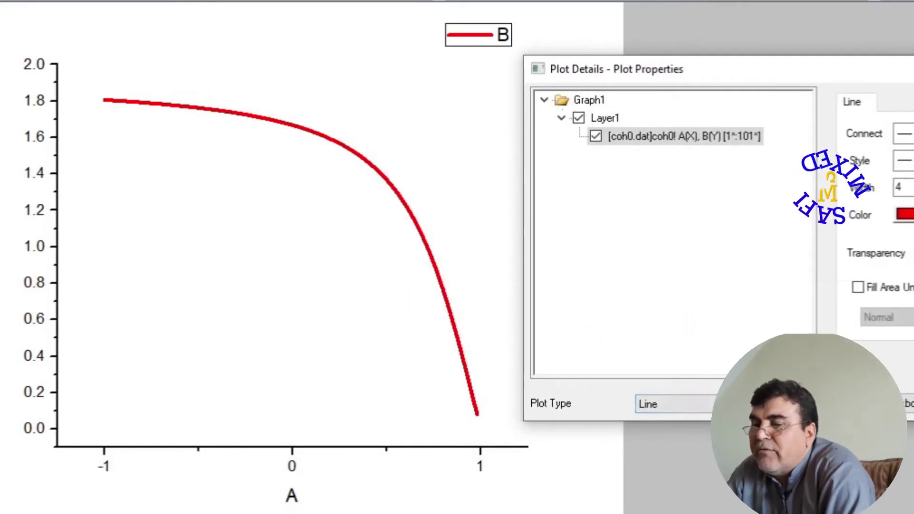
Step: Close Plot Details and set the X and Y tick-label font size to 26
key("Return")
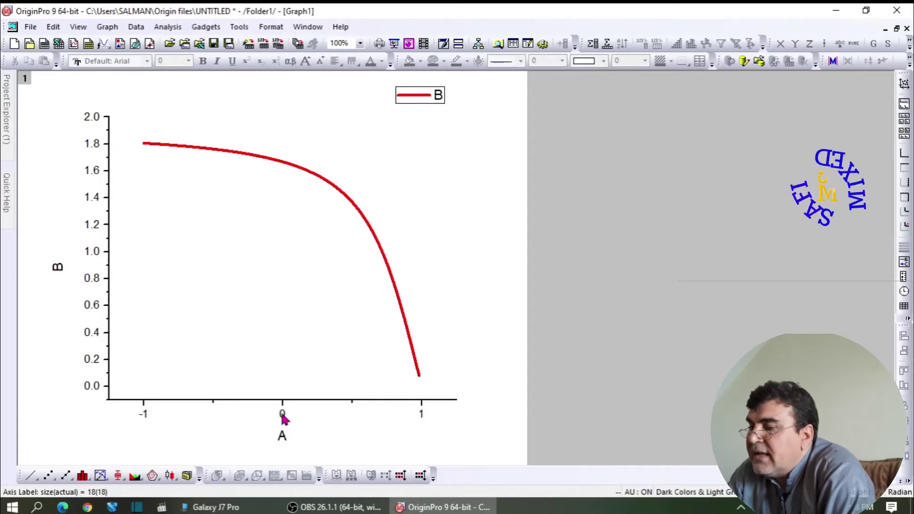
left_click(282, 416)
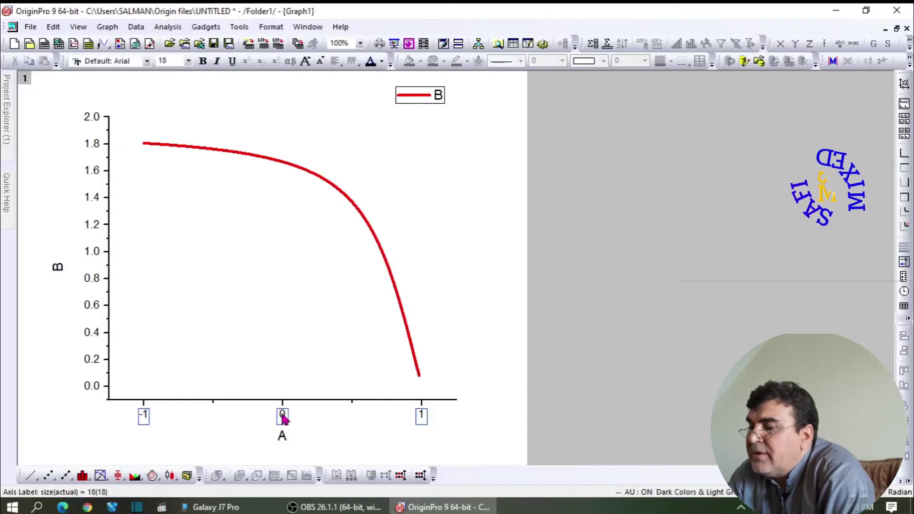
left_click(190, 60)
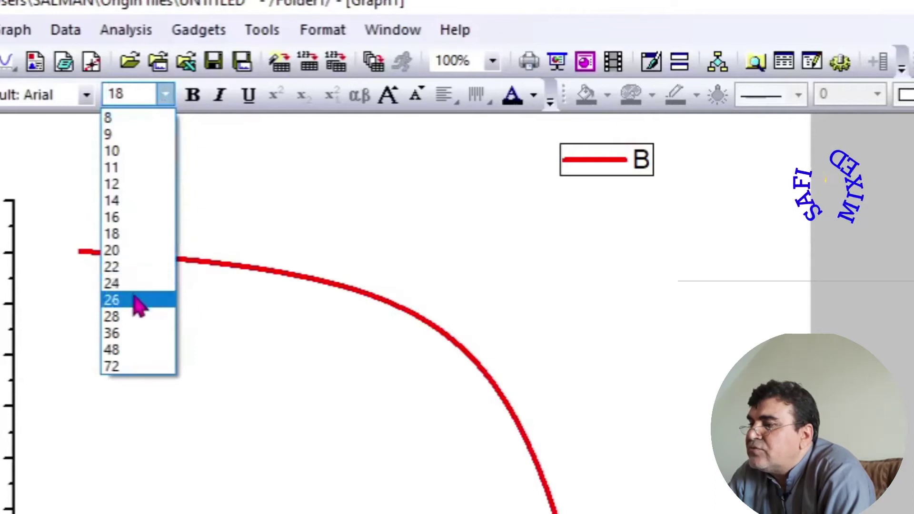
left_click(137, 300)
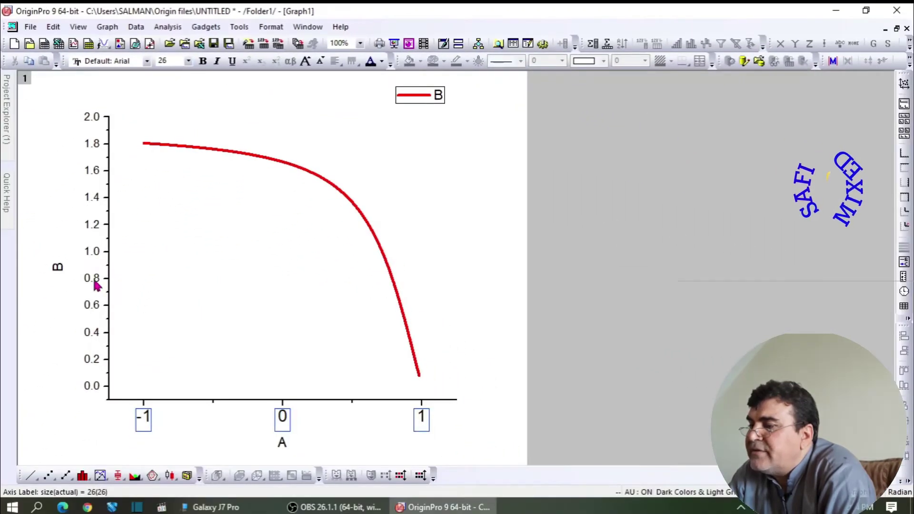
left_click(95, 285)
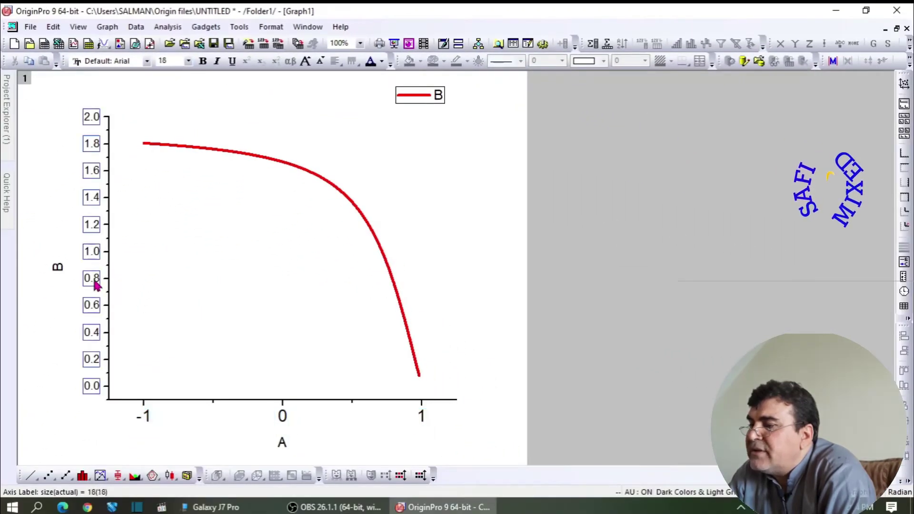
left_click(190, 63)
key("Escape")
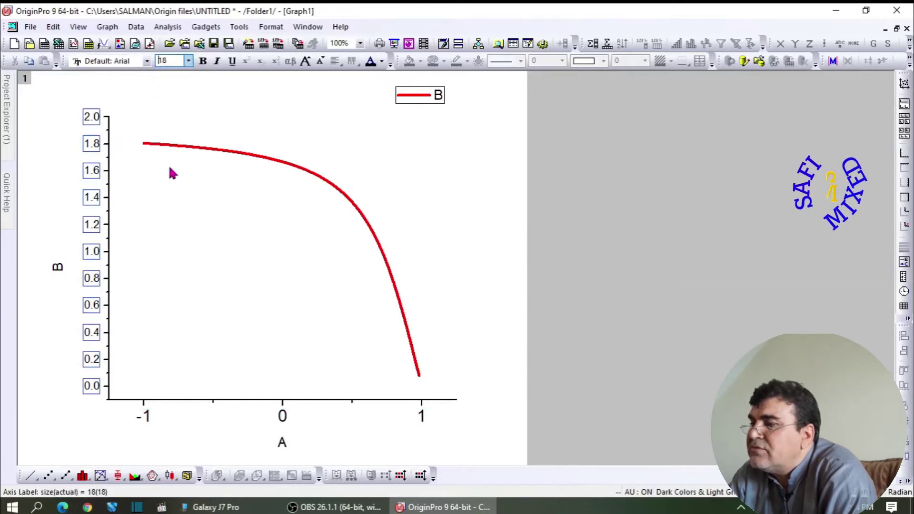
left_click(270, 405)
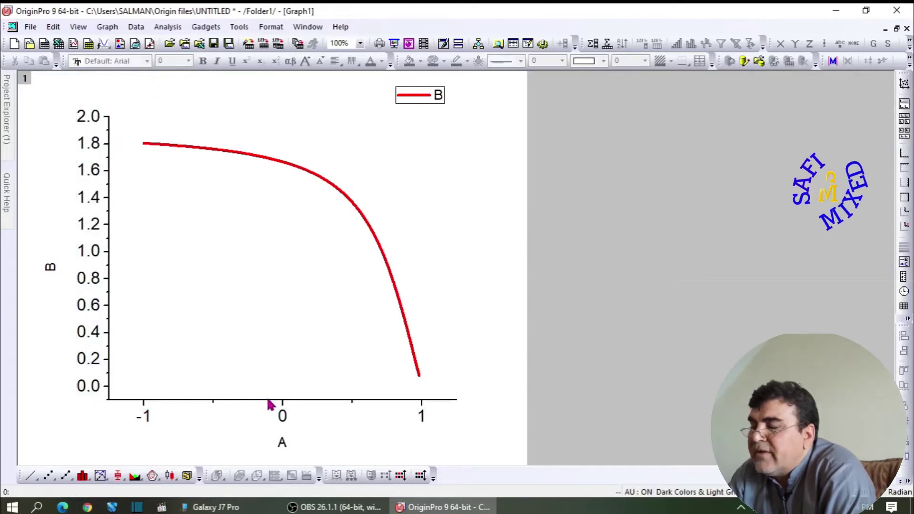
Step: Set the X axis scale from -1 to 1 with major increment 0.5 and apply
double_click(270, 405)
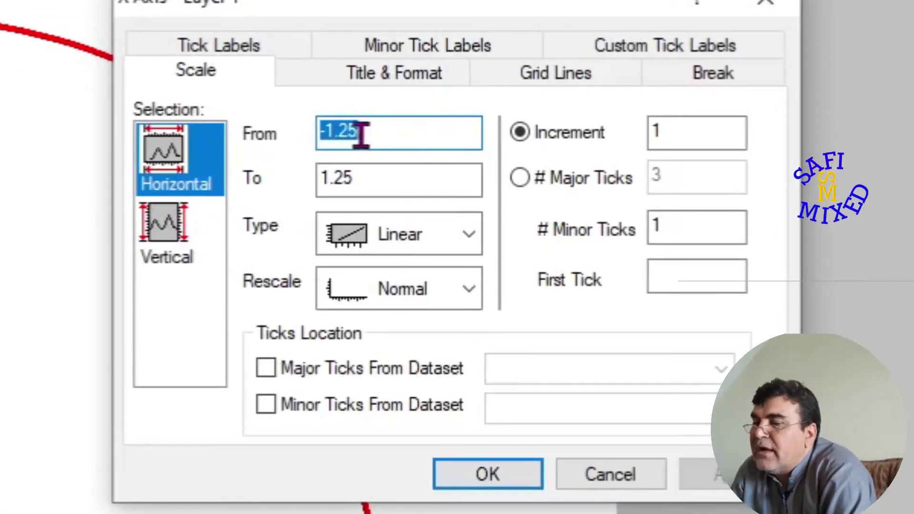
left_click(360, 133)
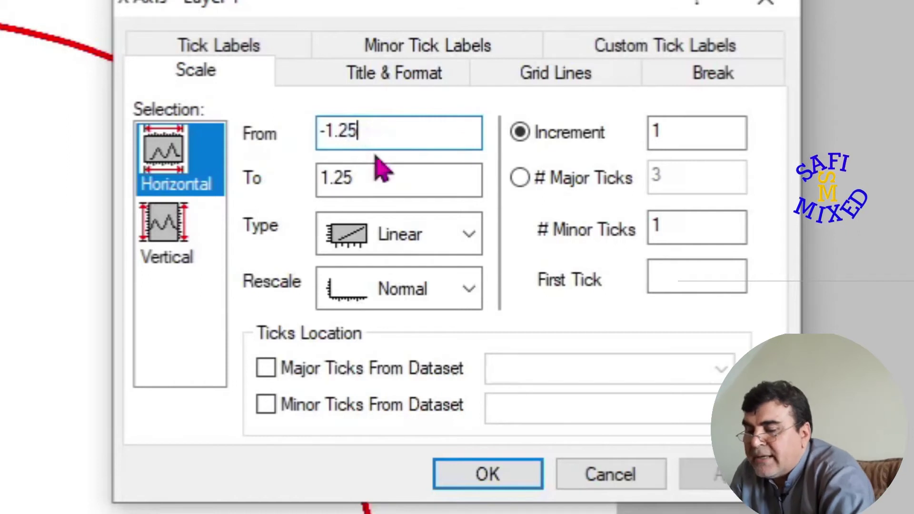
key("BackSpace")
key("BackSpace")
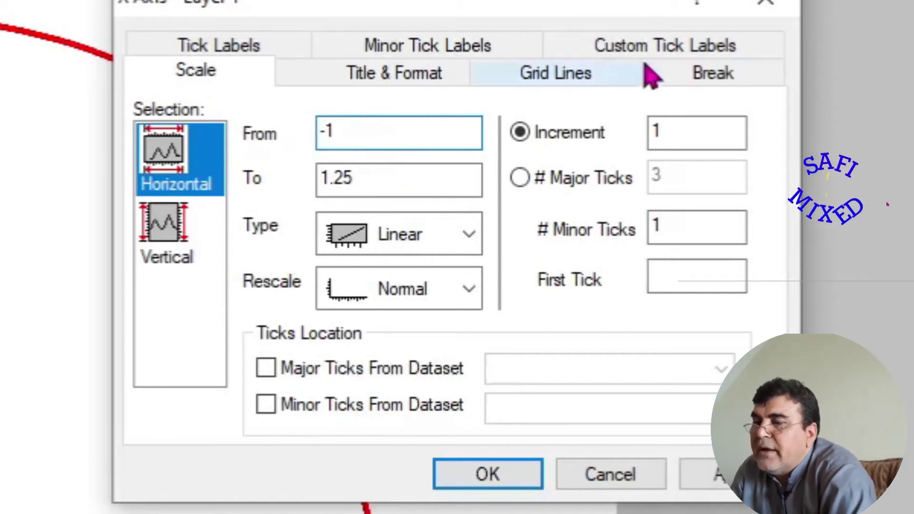
left_click(678, 125)
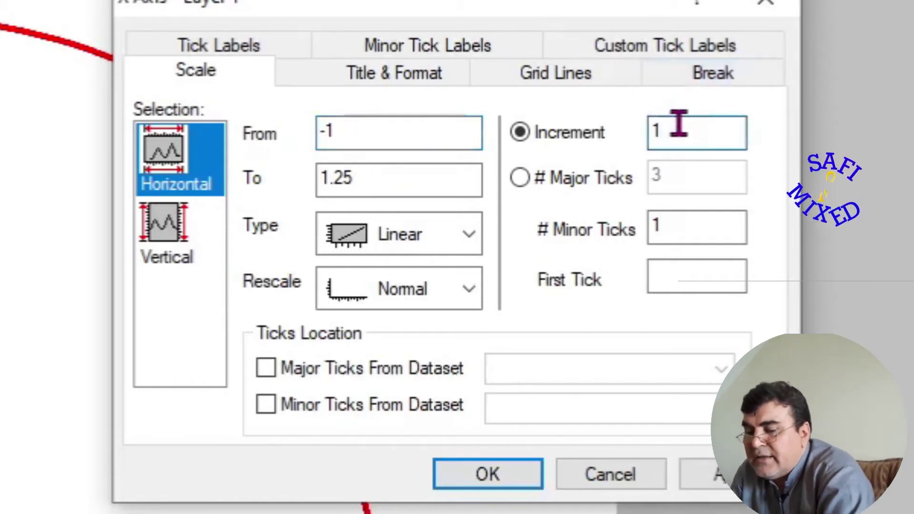
type("0.5")
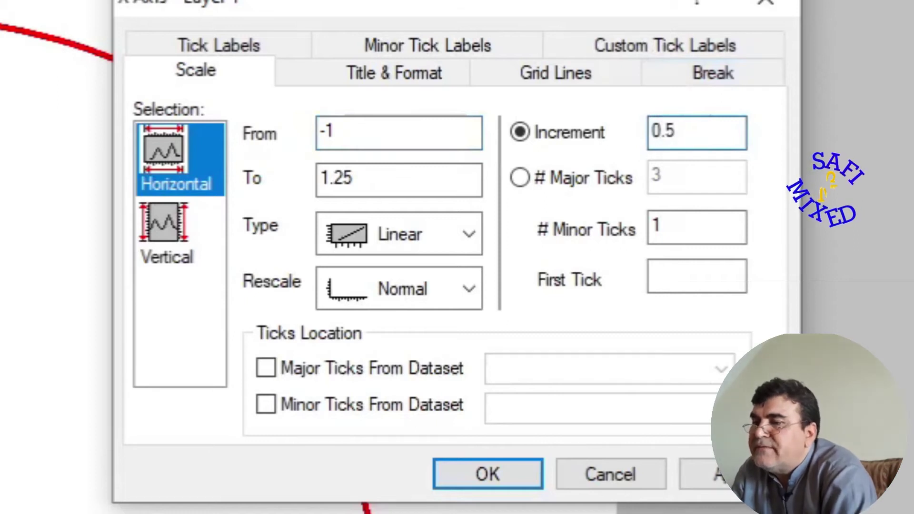
left_click(356, 179)
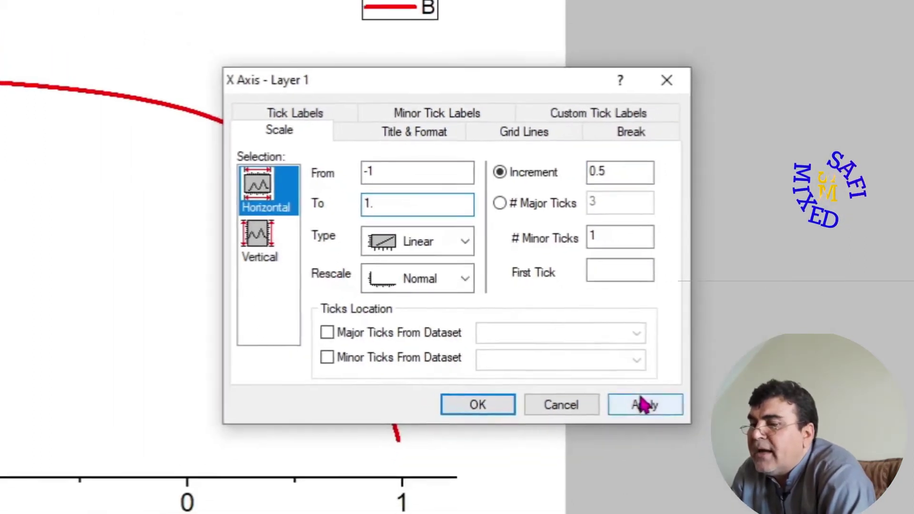
left_click(698, 460)
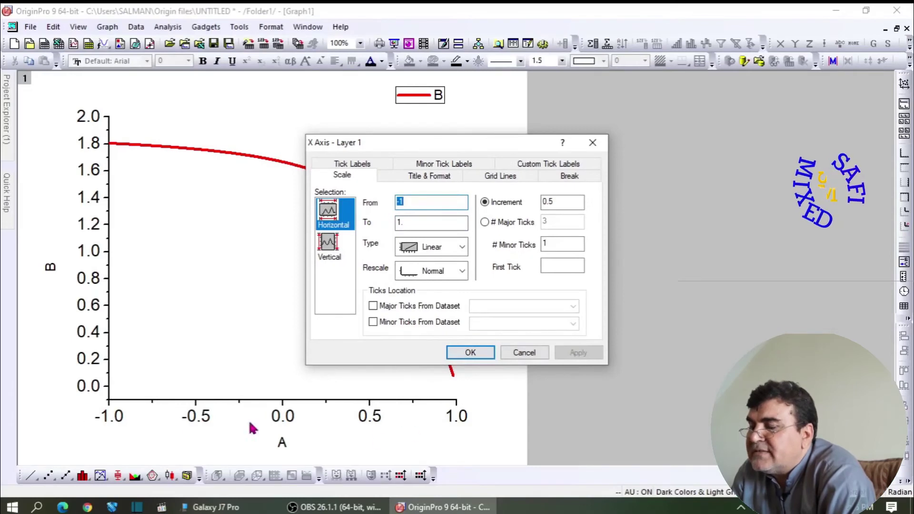
Step: Set the vertical axis scale from 0 to 2 with major increment 0.4 and apply
left_click(328, 246)
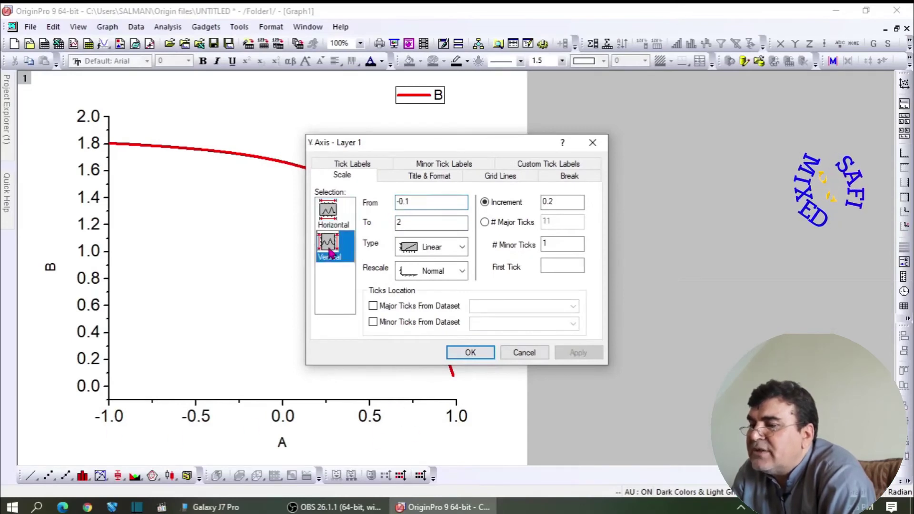
left_click(419, 202)
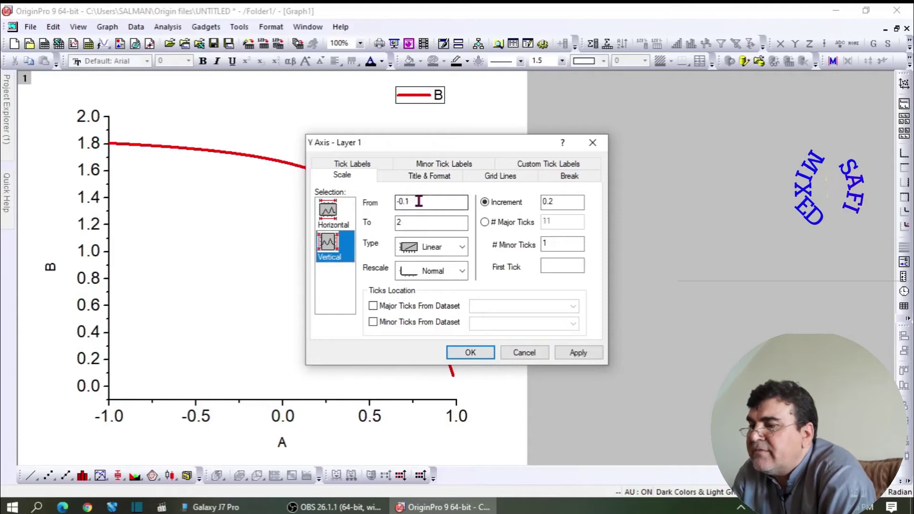
left_click_drag(418, 202, 382, 206)
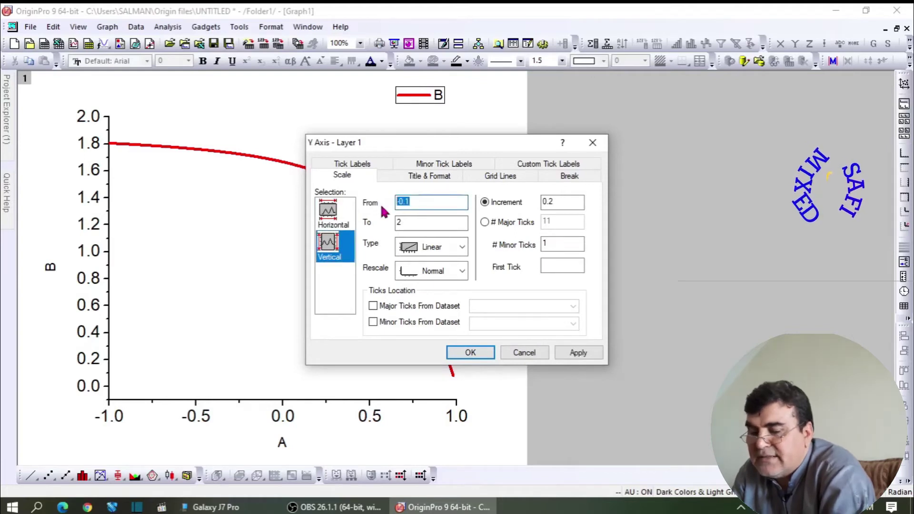
type("0")
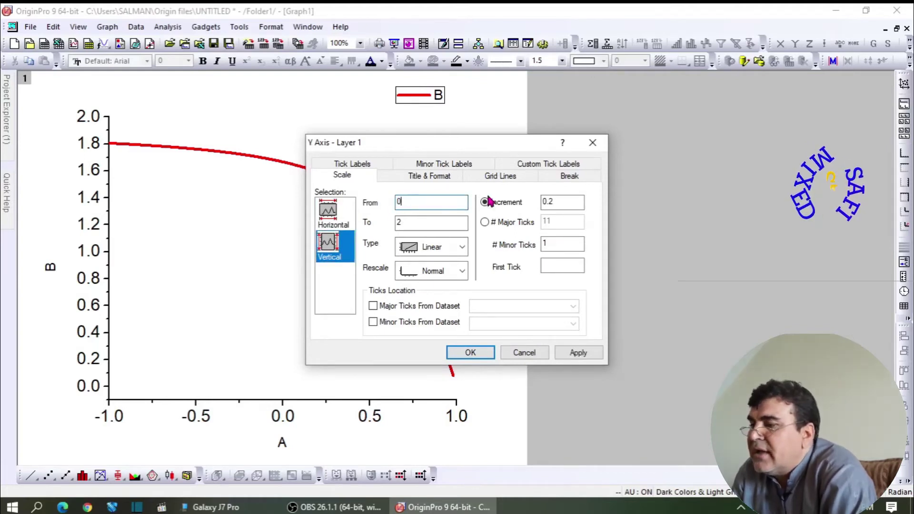
left_click(557, 202)
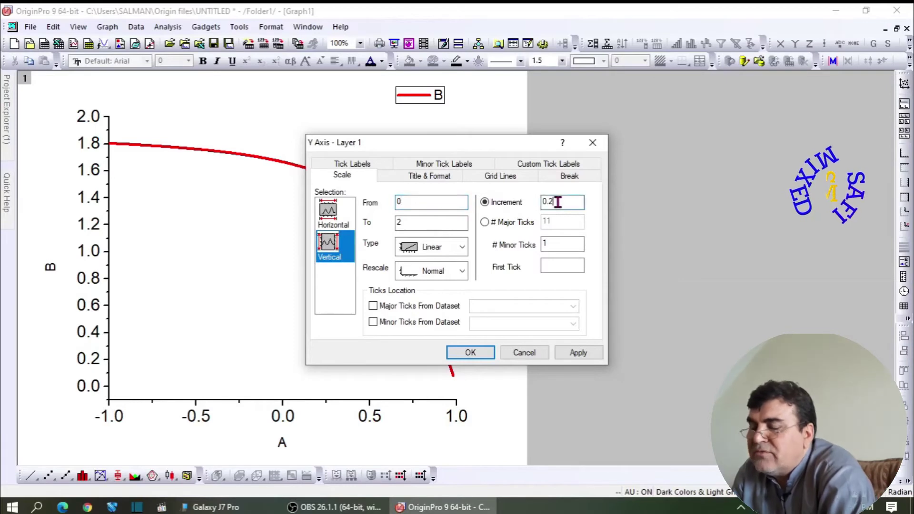
type("4")
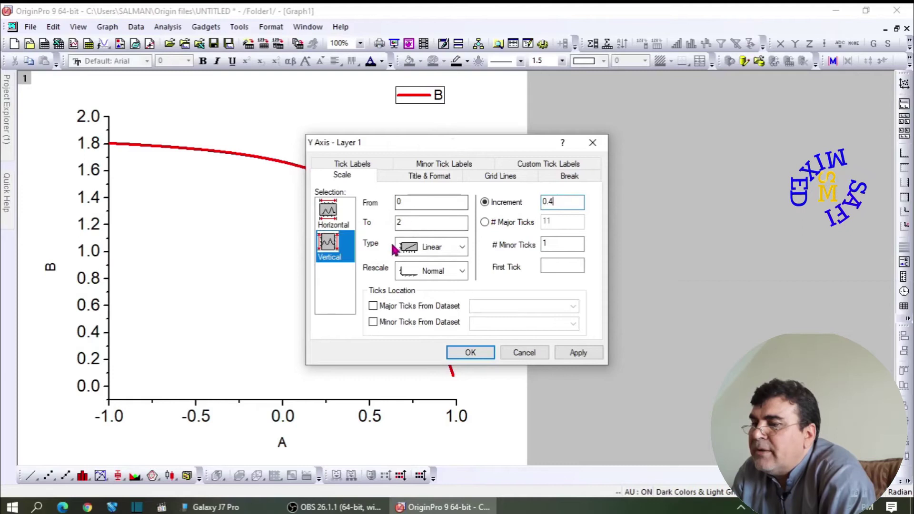
left_click(587, 353)
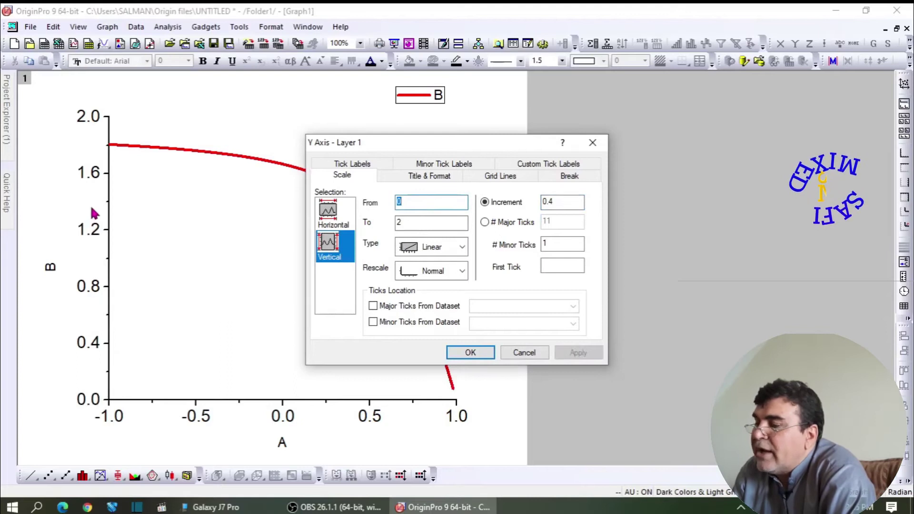
Step: Give the left axis line a thickness of 2 in the Title & Format tab
left_click(443, 178)
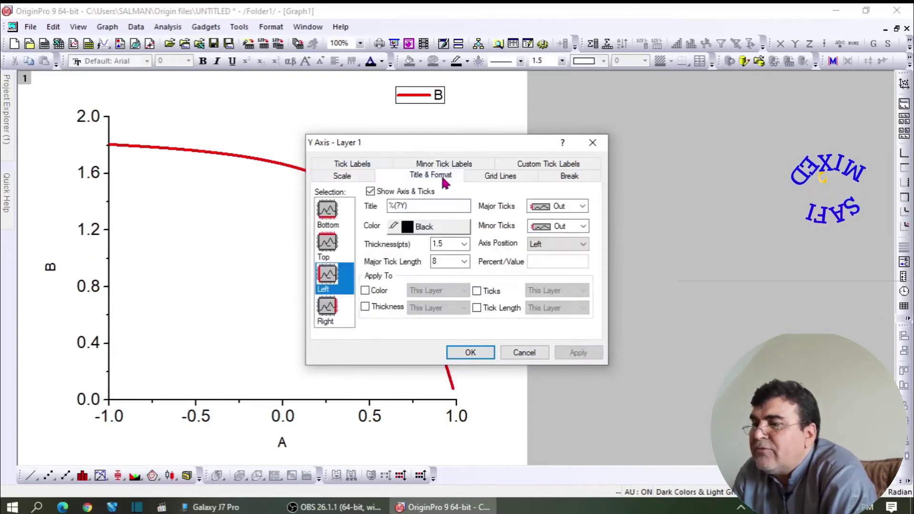
left_click(465, 244)
left_click(439, 293)
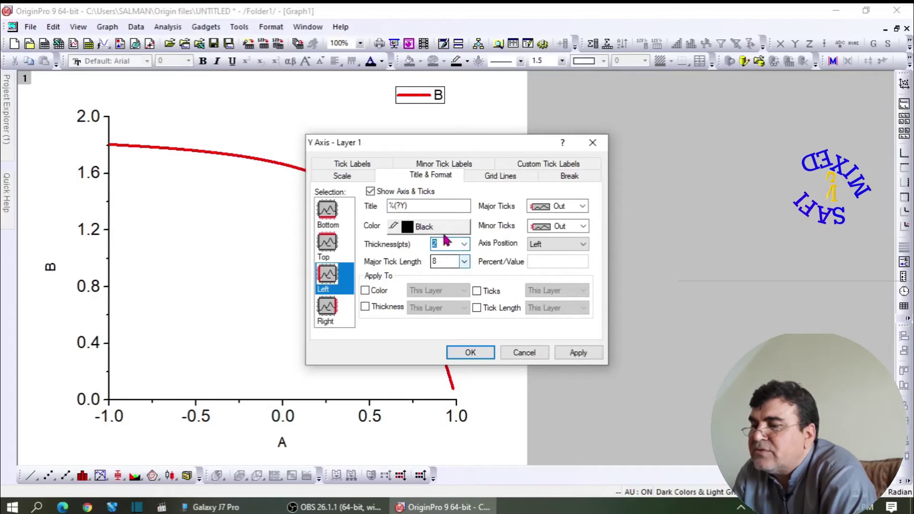
left_click(500, 177)
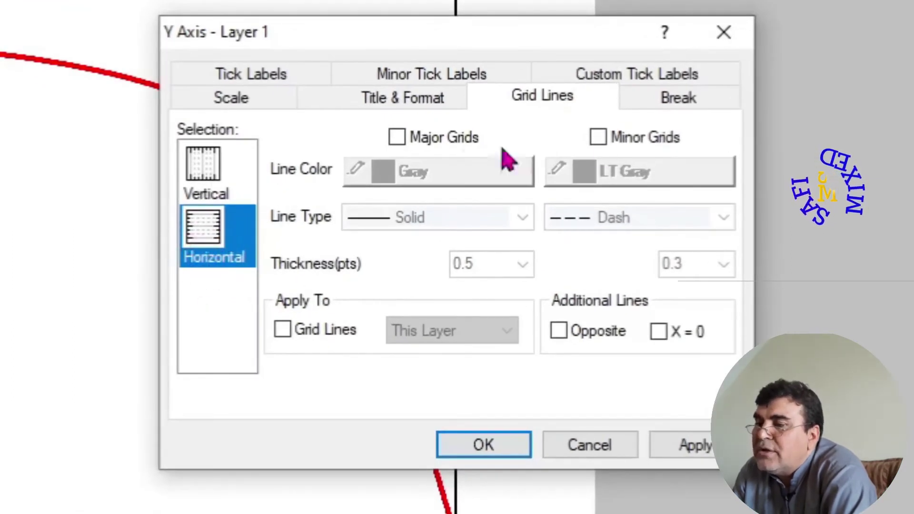
Step: Enable Opposite axis lines for both horizontal and vertical axes and confirm with OK
left_click(560, 332)
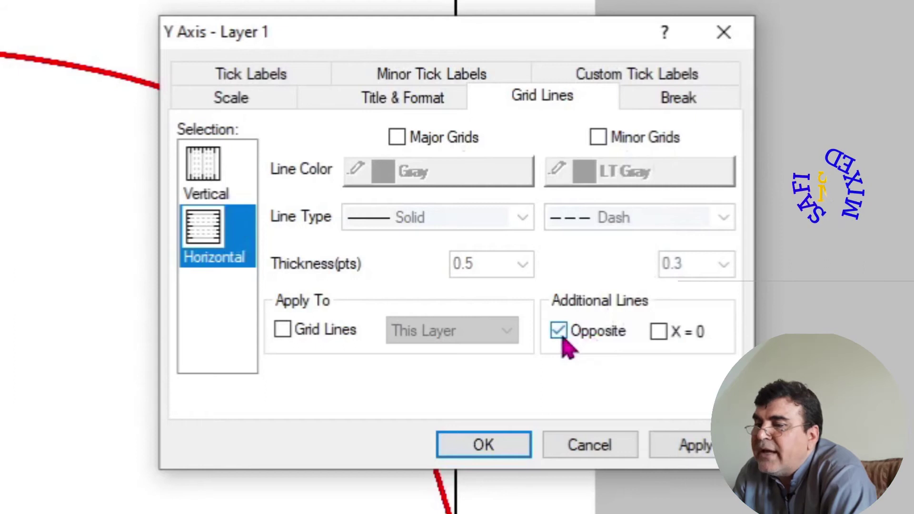
left_click(202, 172)
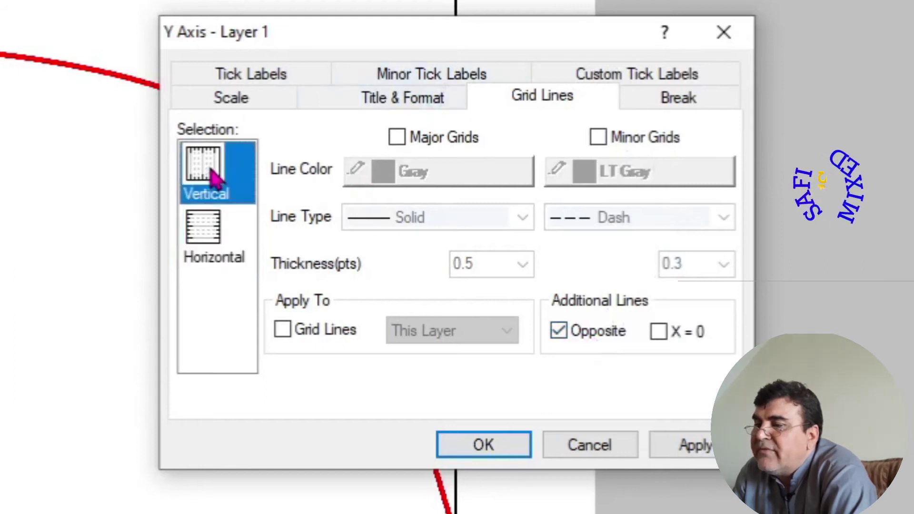
left_click(559, 332)
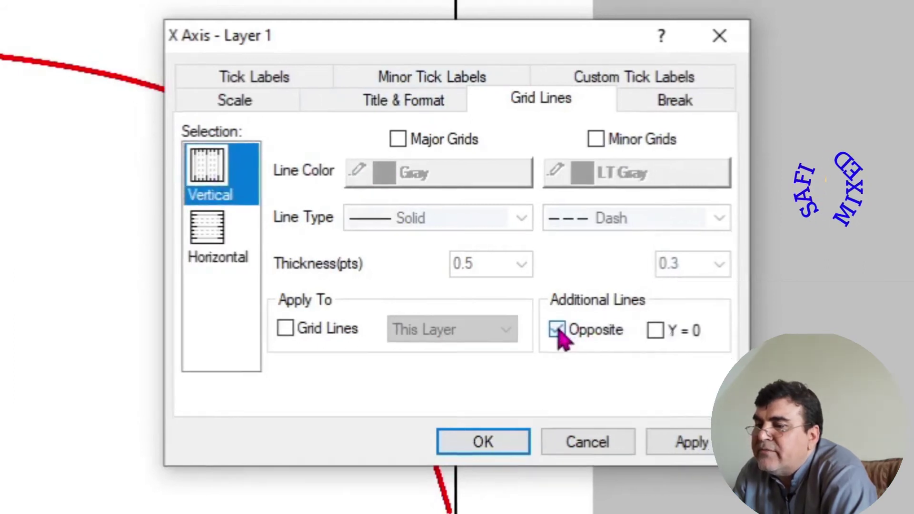
left_click(484, 445)
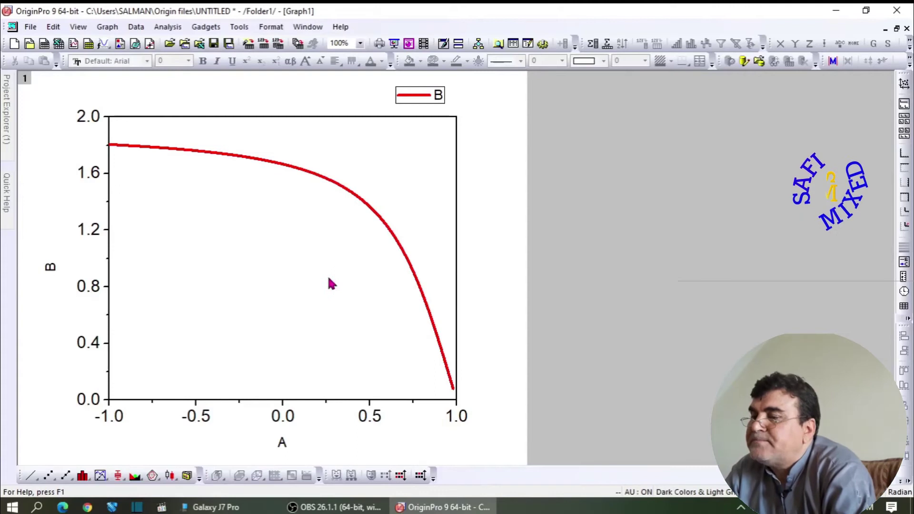
Step: Drag the legend inside the plot near y = 1.2 and change its text to 't=2'
left_click(442, 104)
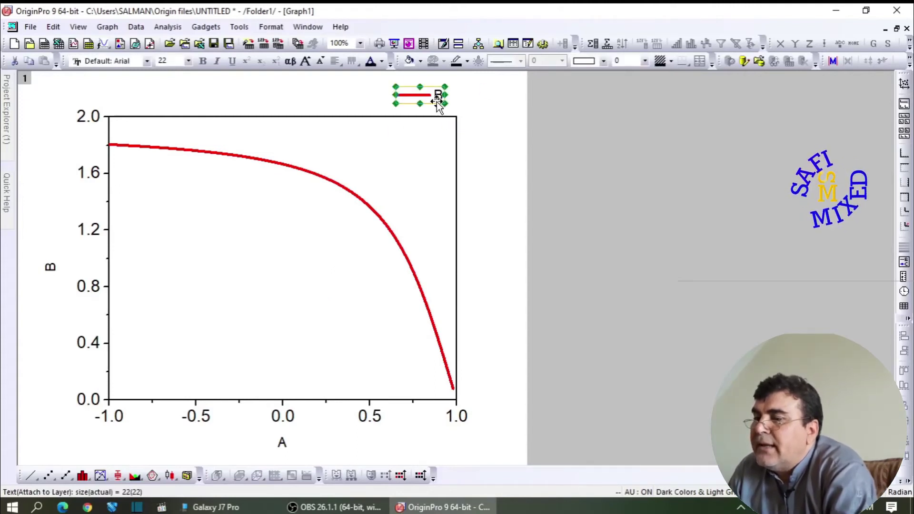
left_click_drag(435, 102, 214, 241)
double_click(214, 241)
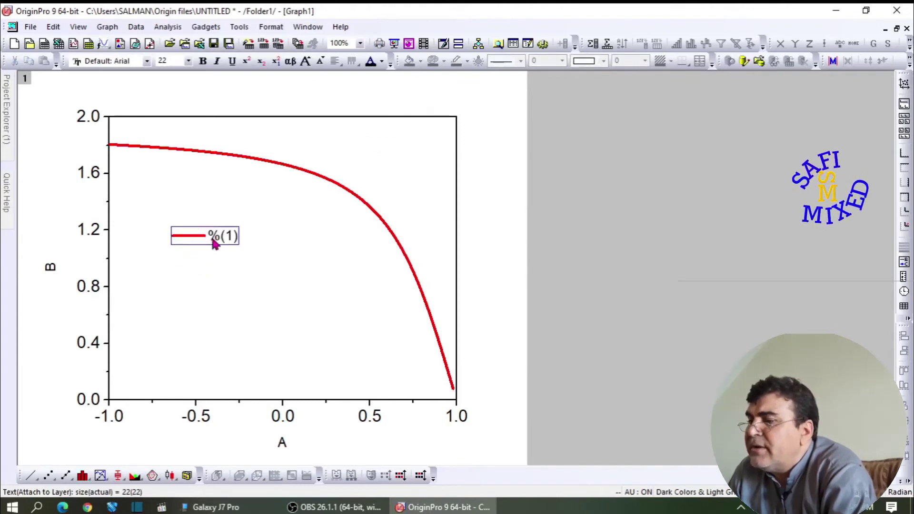
left_click_drag(214, 242, 238, 243)
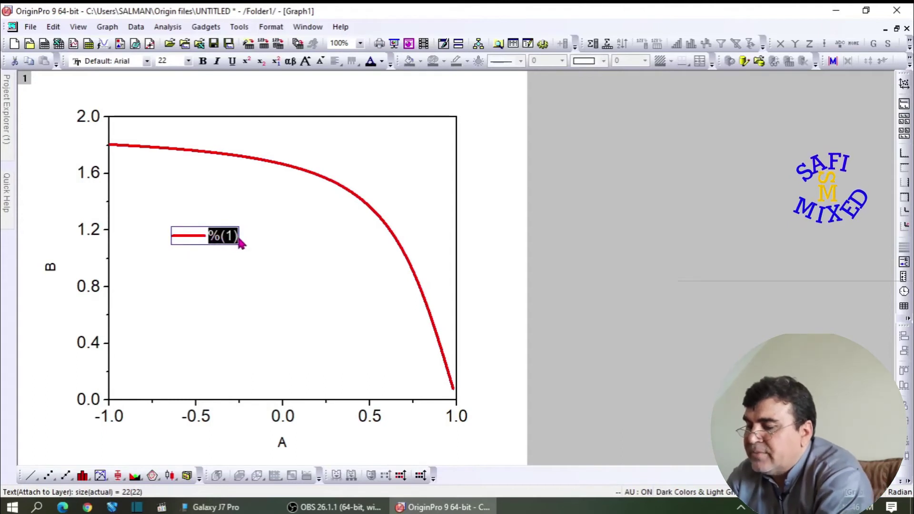
type("t=2")
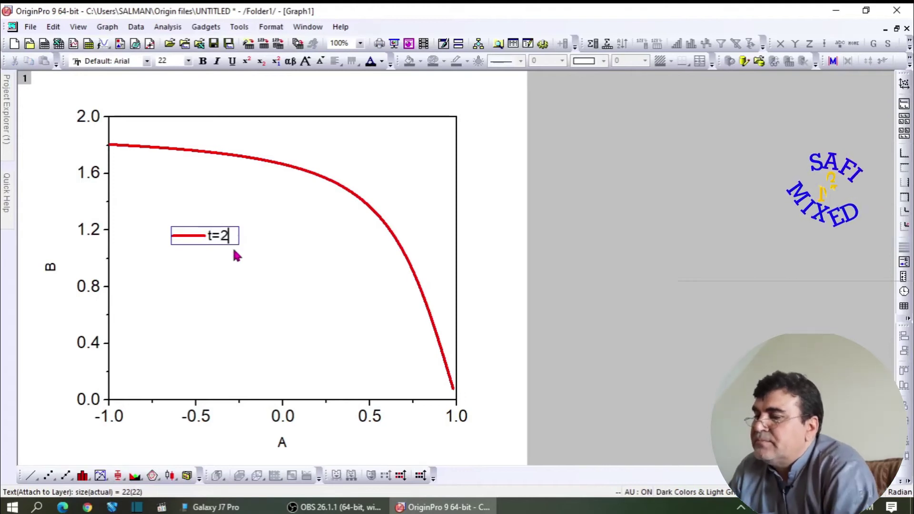
left_click(234, 270)
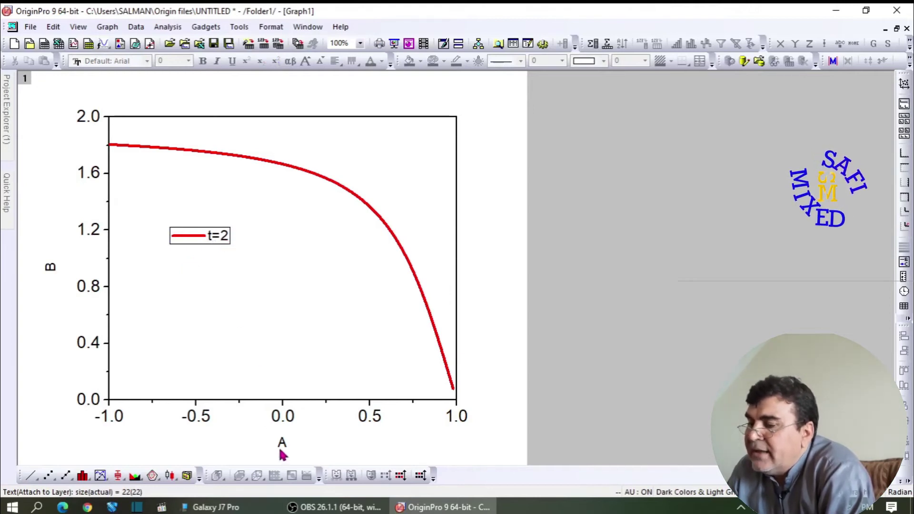
Step: Replace the X axis title with the Greek letter α
double_click(283, 446)
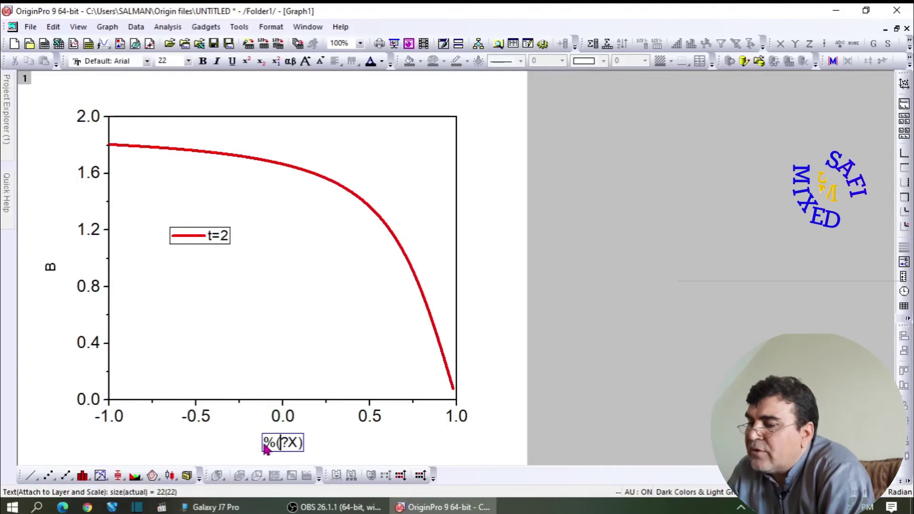
left_click_drag(265, 448, 299, 450)
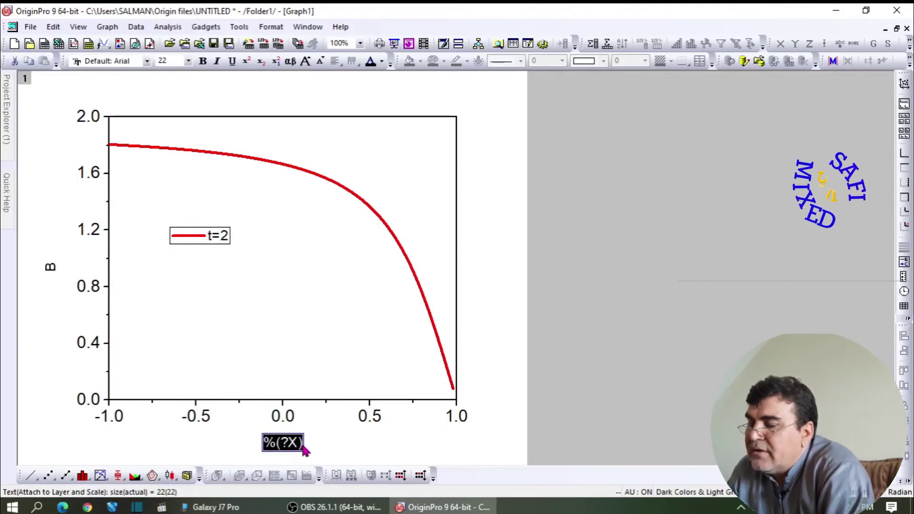
key("Delete")
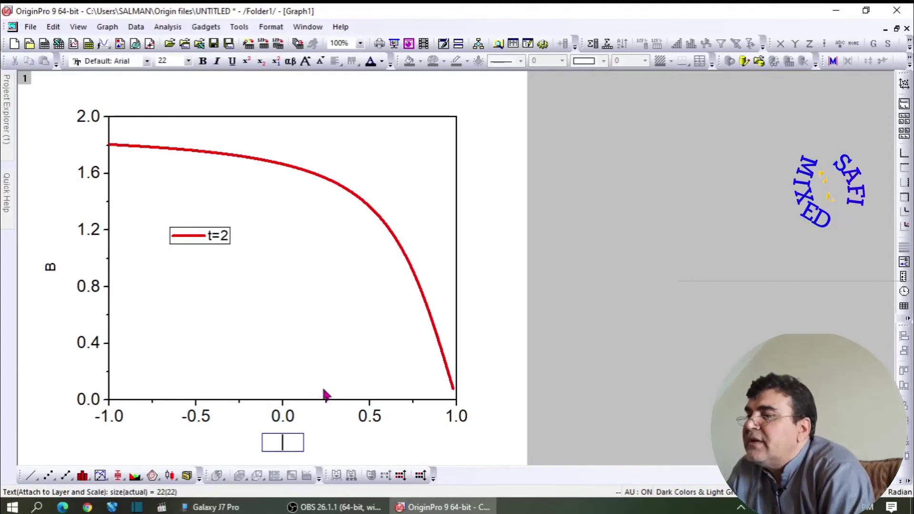
left_click(290, 64)
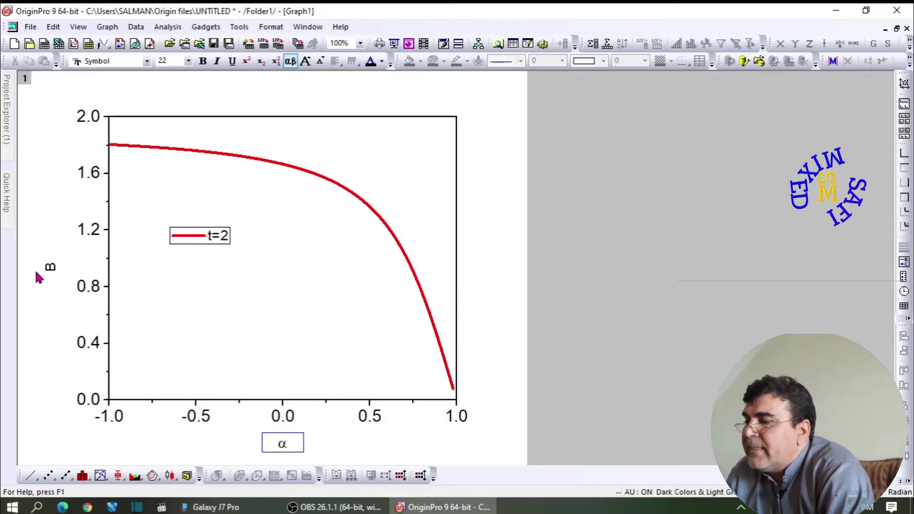
left_click(52, 271)
Step: Clear the Y axis title text and switch it to Greek letters
double_click(52, 270)
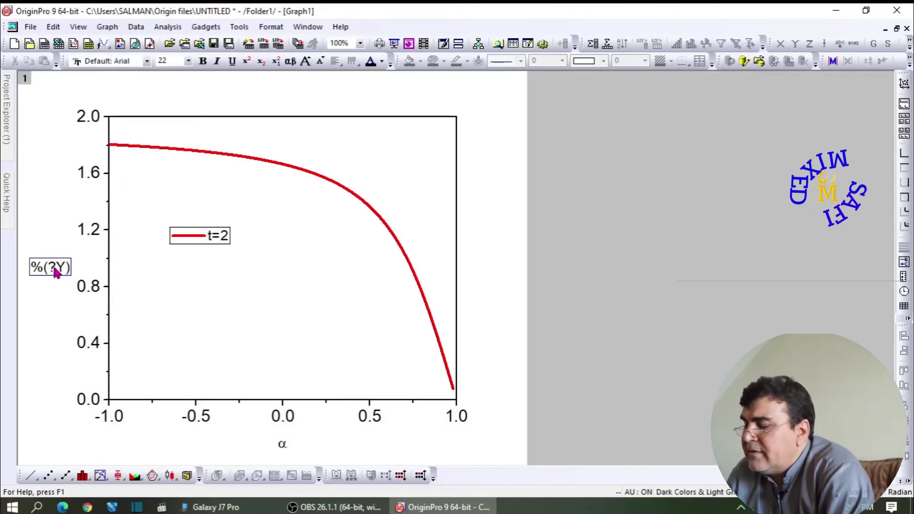
key("ctrl+a")
key("Delete")
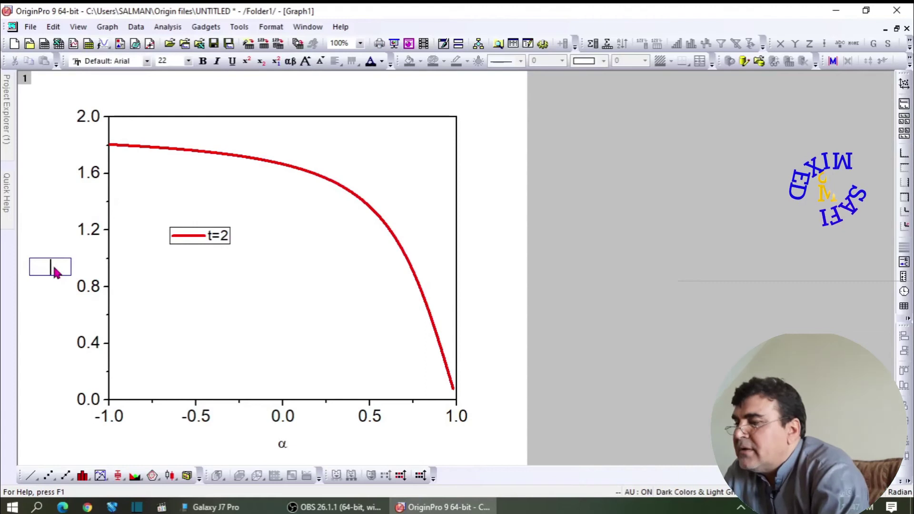
left_click(296, 63)
left_click(296, 63)
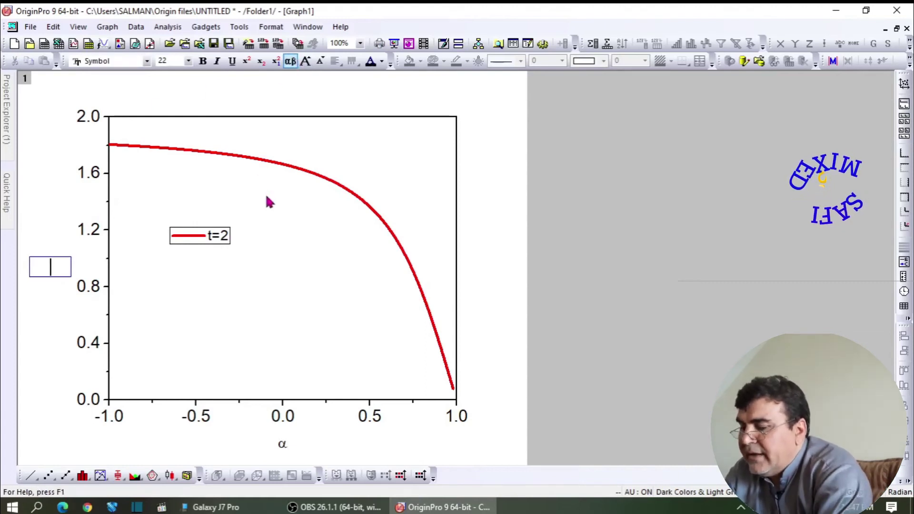
Step: Title the Y axis 'coh' via Format > Axis Titles, then check the label on the graph
left_click(269, 202)
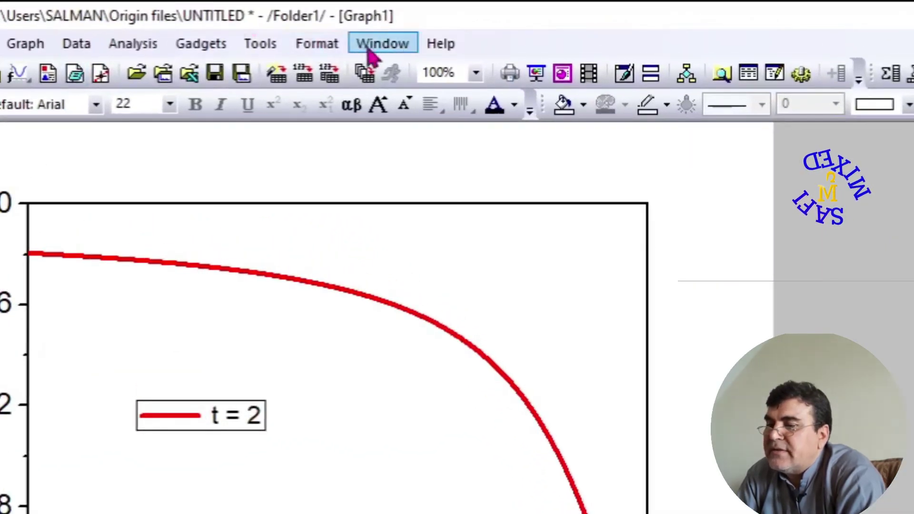
left_click(328, 47)
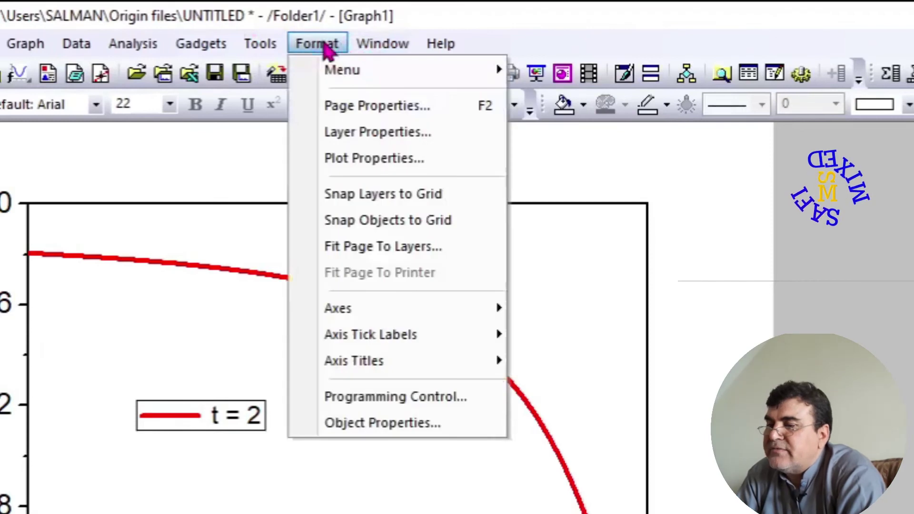
mouse_move(410, 372)
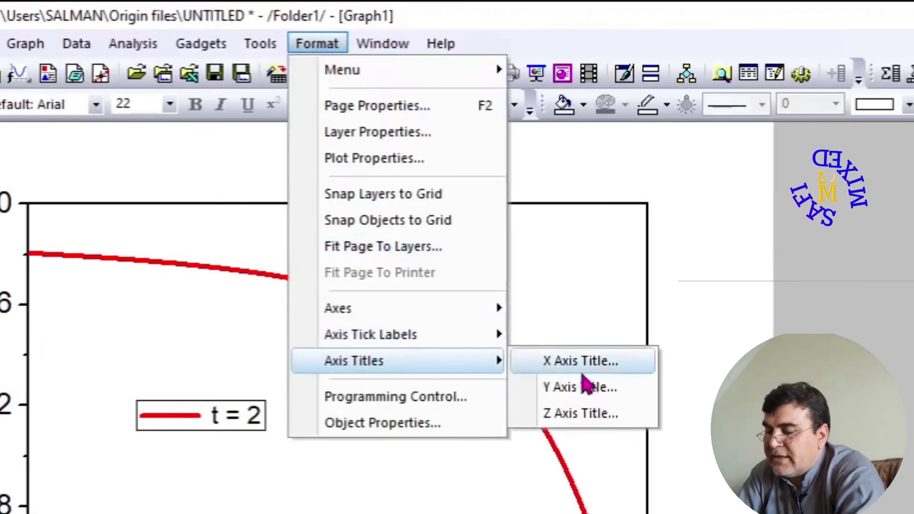
left_click(590, 388)
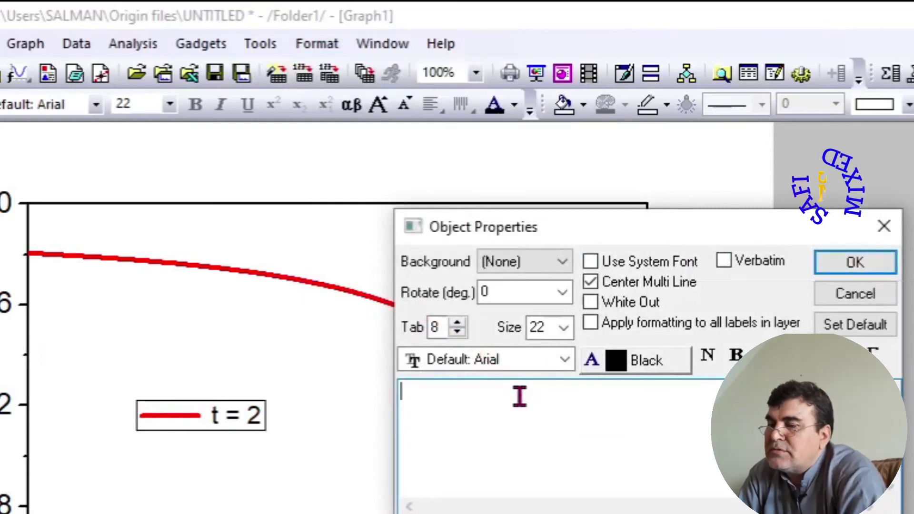
type("coh")
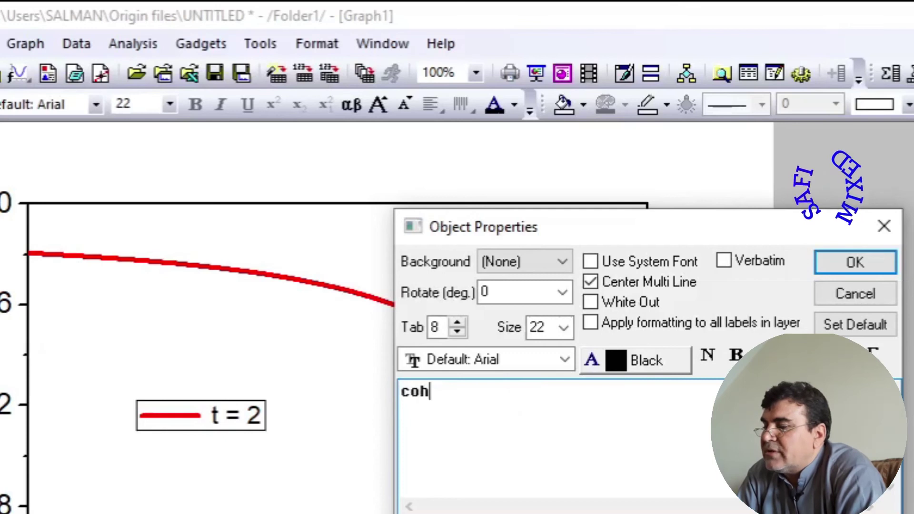
key("Return")
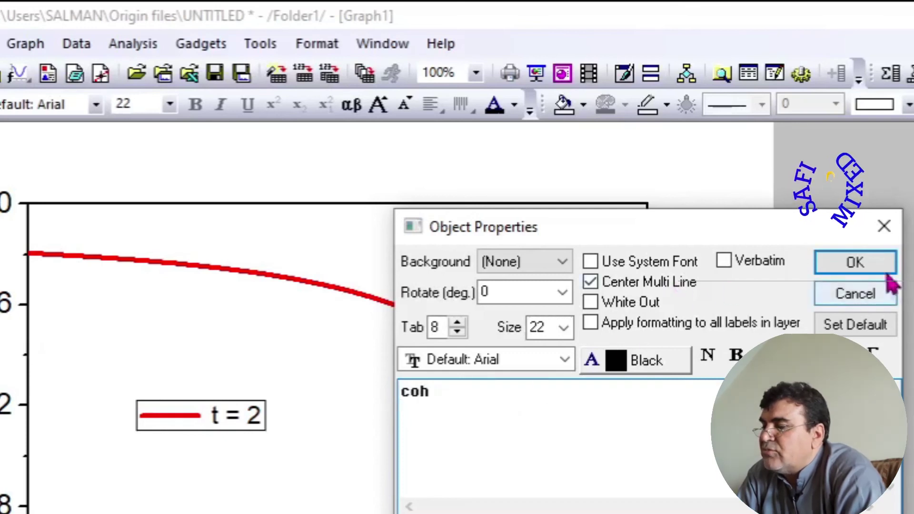
left_click(864, 265)
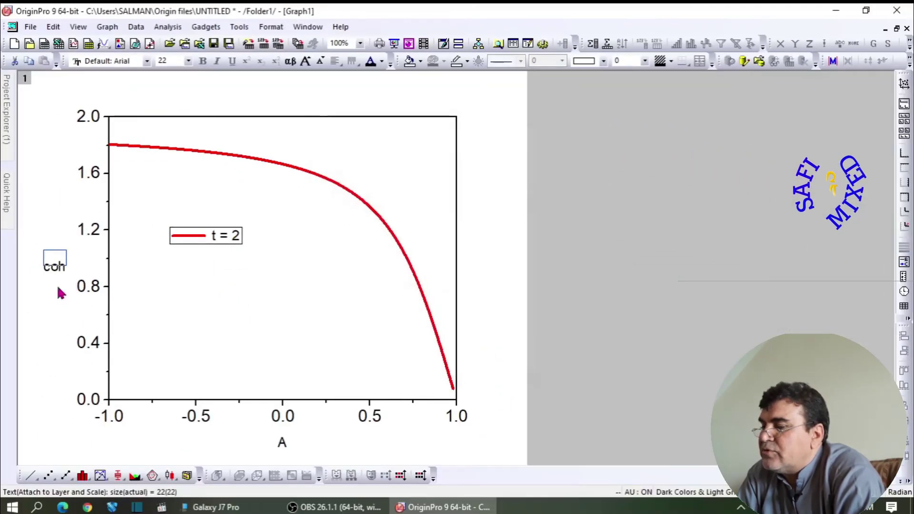
double_click(56, 265)
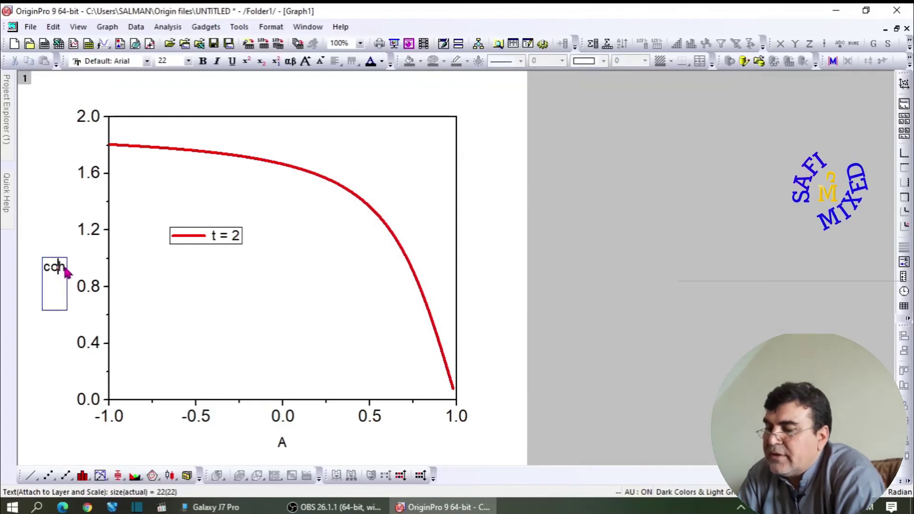
left_click_drag(66, 271, 46, 276)
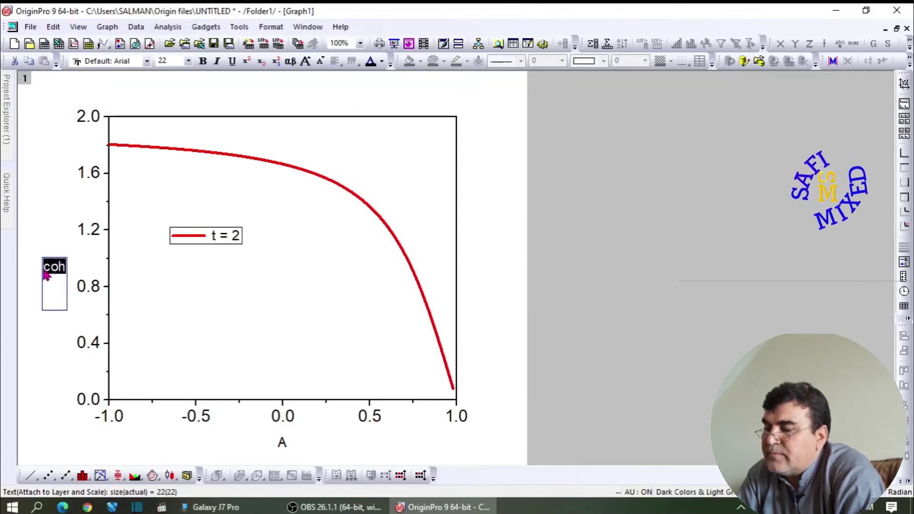
left_click(56, 346)
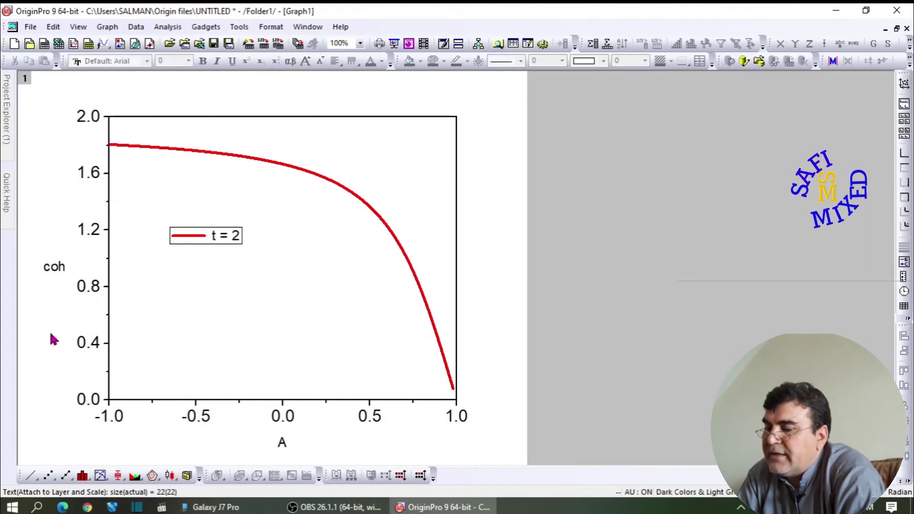
Step: Replace the X axis title text with the Greek letter α
double_click(283, 444)
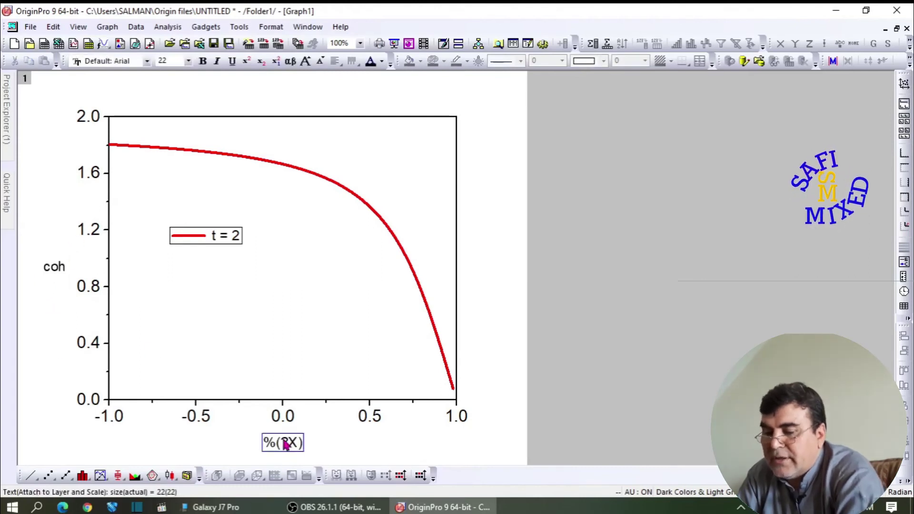
left_click_drag(266, 442, 305, 448)
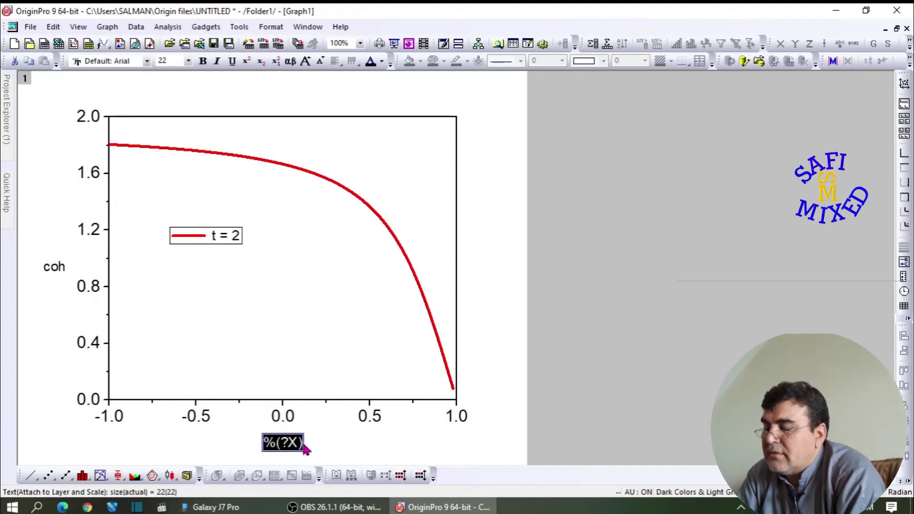
key("Delete")
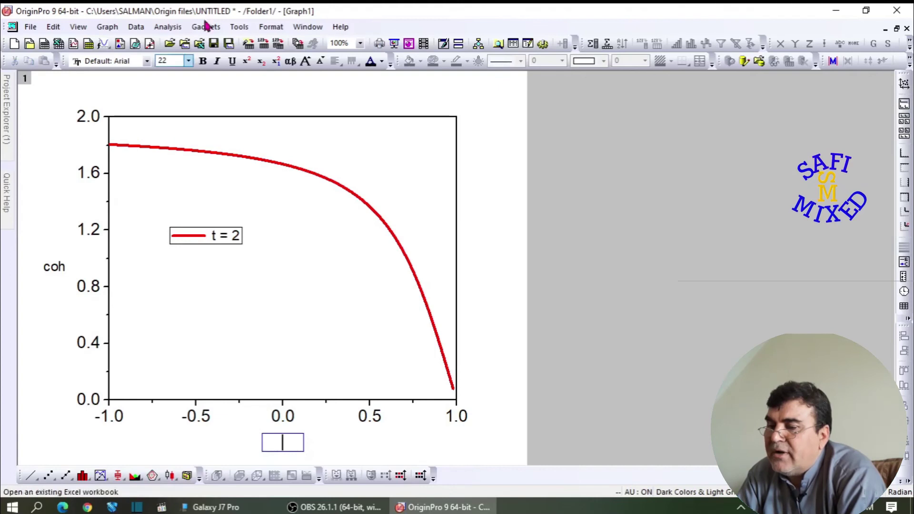
left_click(290, 62)
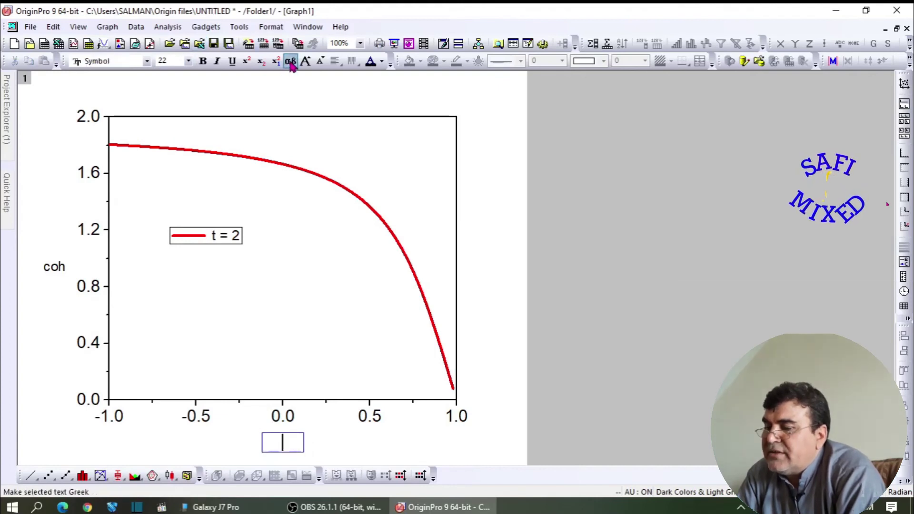
type("a")
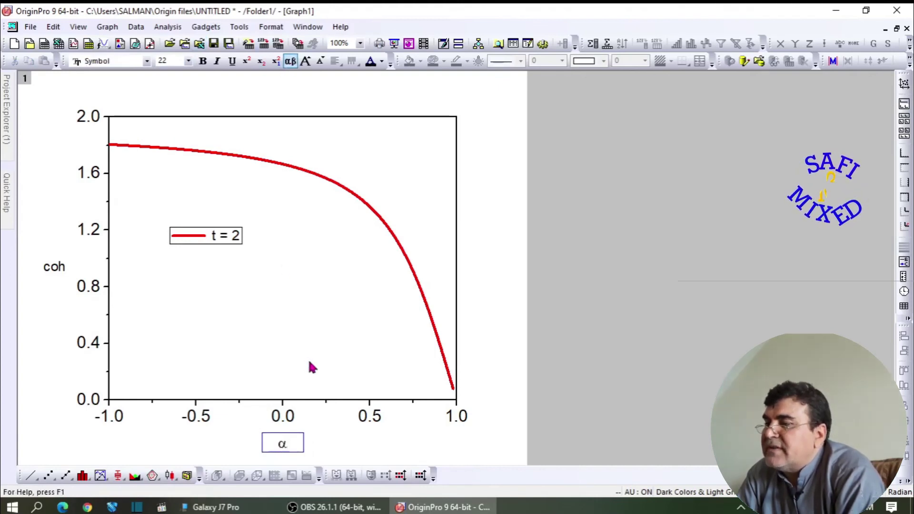
left_click(494, 322)
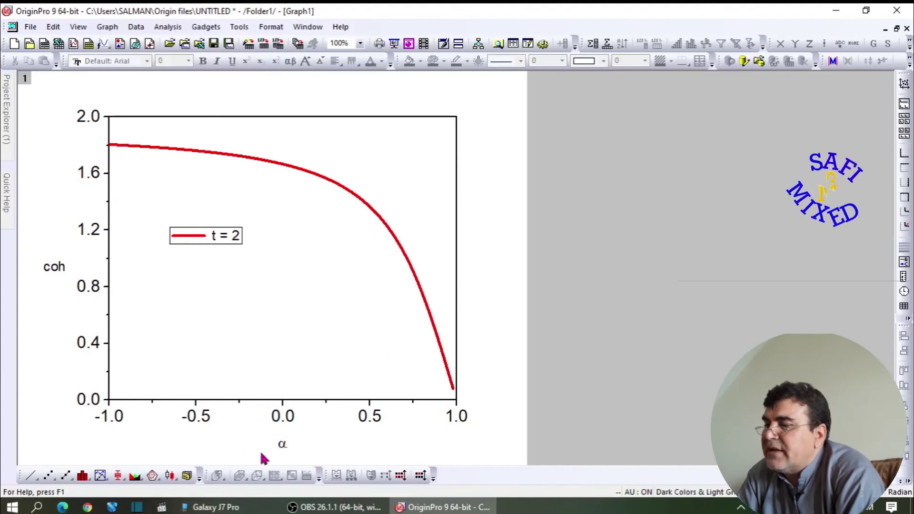
Step: Enlarge the α title to font size 36, then select the coh title for resizing
left_click(285, 445)
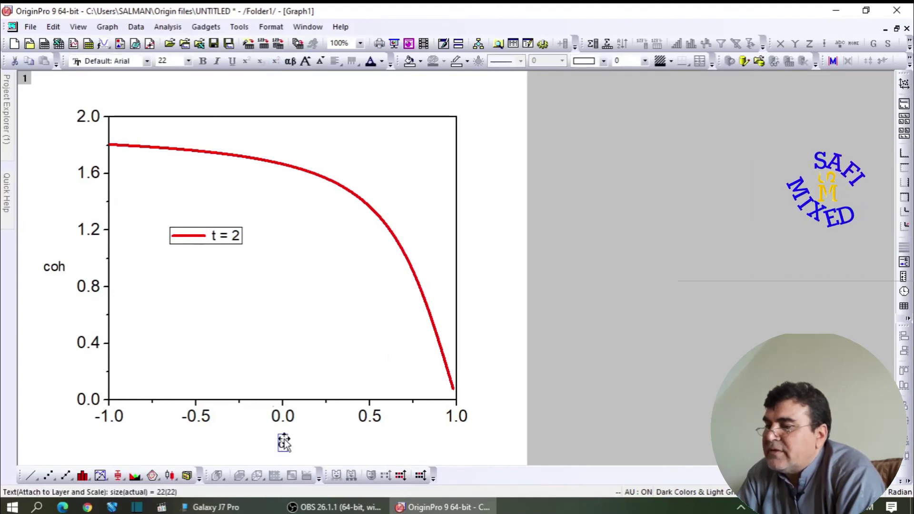
left_click(190, 61)
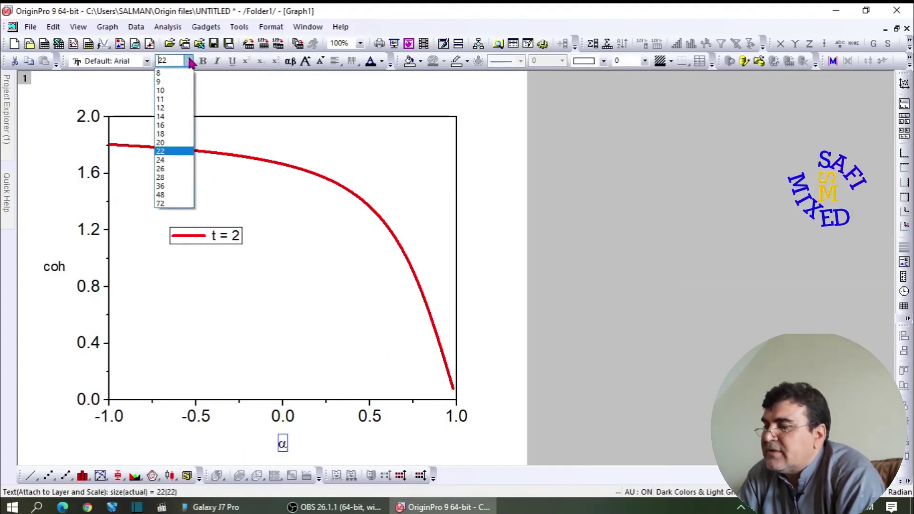
left_click(162, 186)
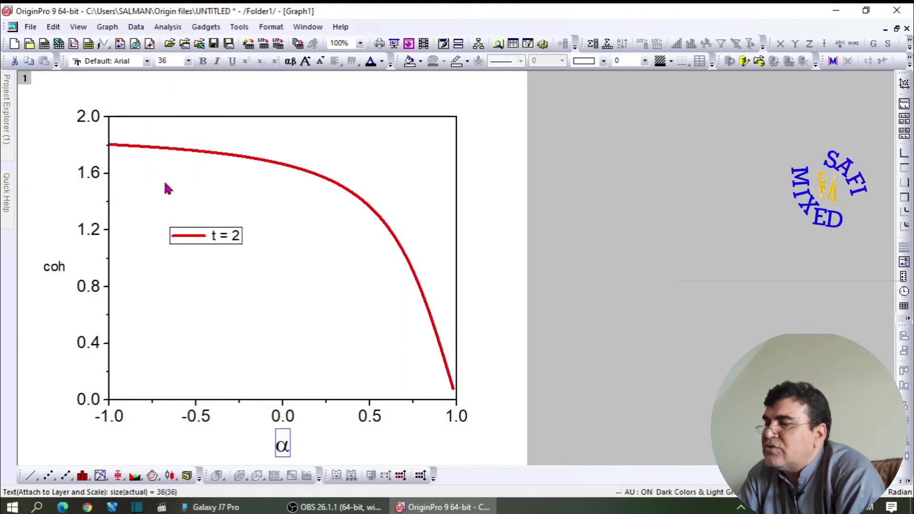
left_click(53, 270)
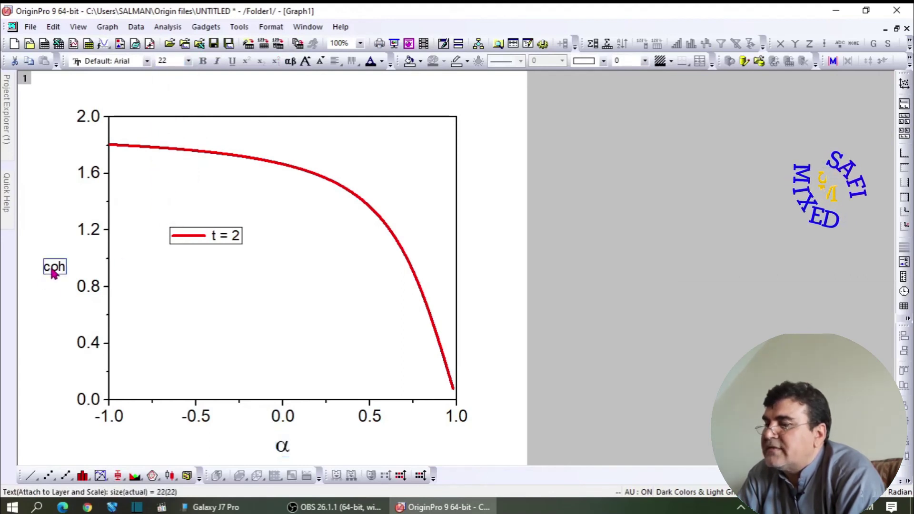
left_click(188, 61)
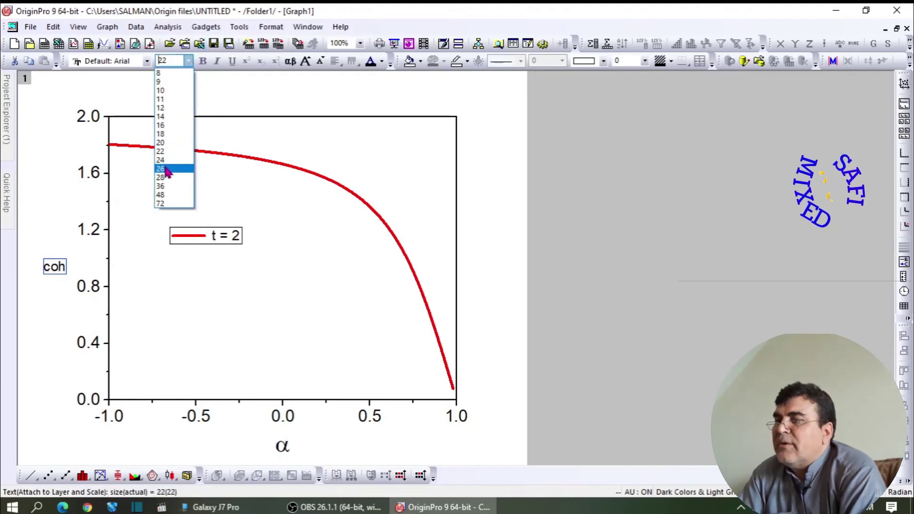
Step: Set the coh title to size 36 and print Graph1 to Adobe PDF, overwriting Graph1.pdf
left_click(162, 186)
key("ctrl+p")
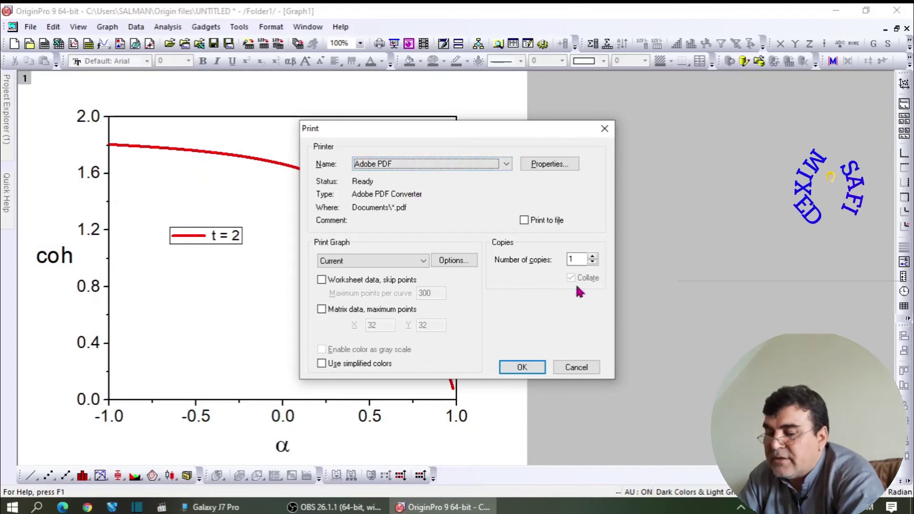
left_click(579, 370)
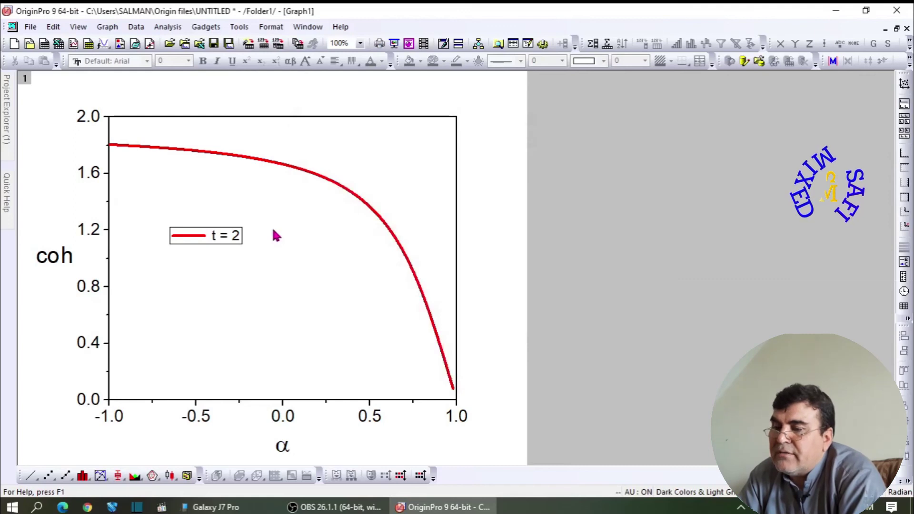
key("ctrl+p")
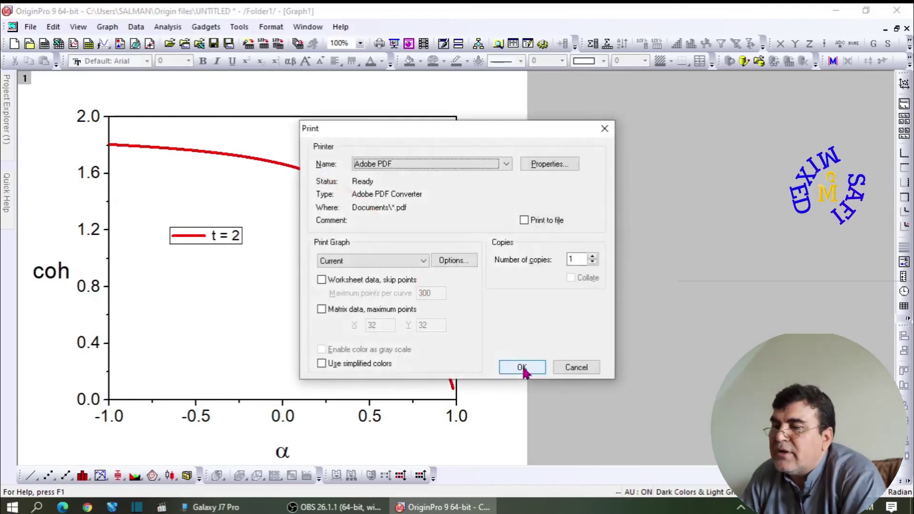
left_click(518, 368)
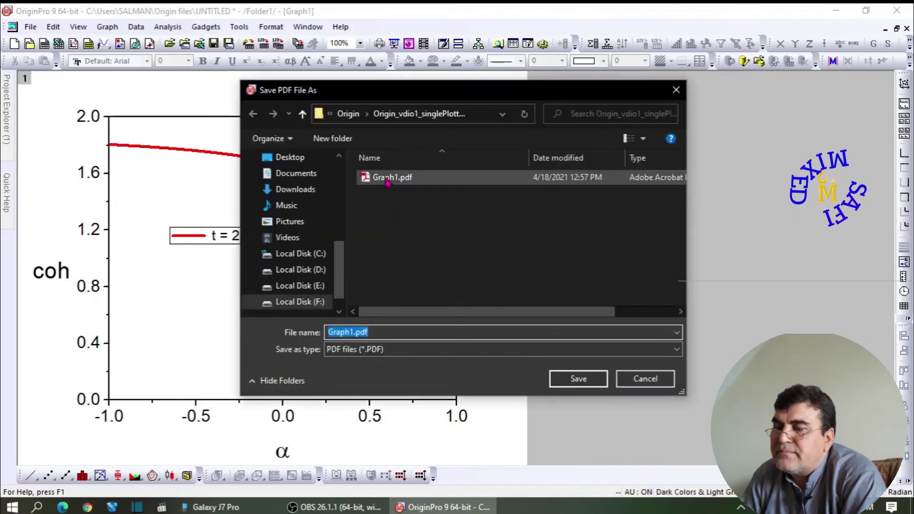
double_click(387, 177)
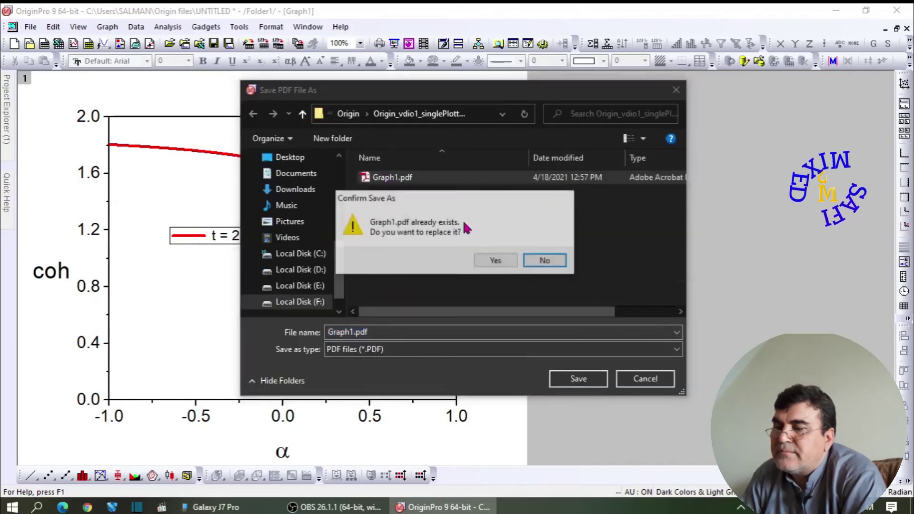
left_click(496, 262)
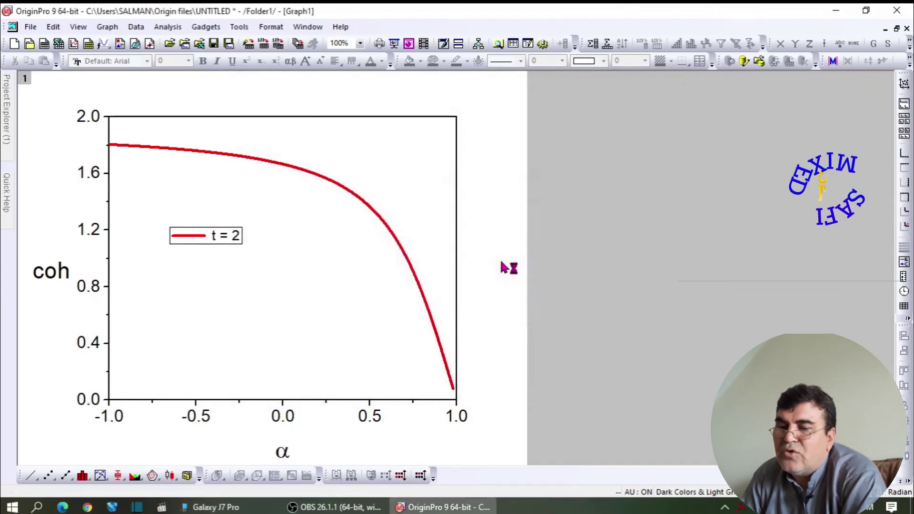